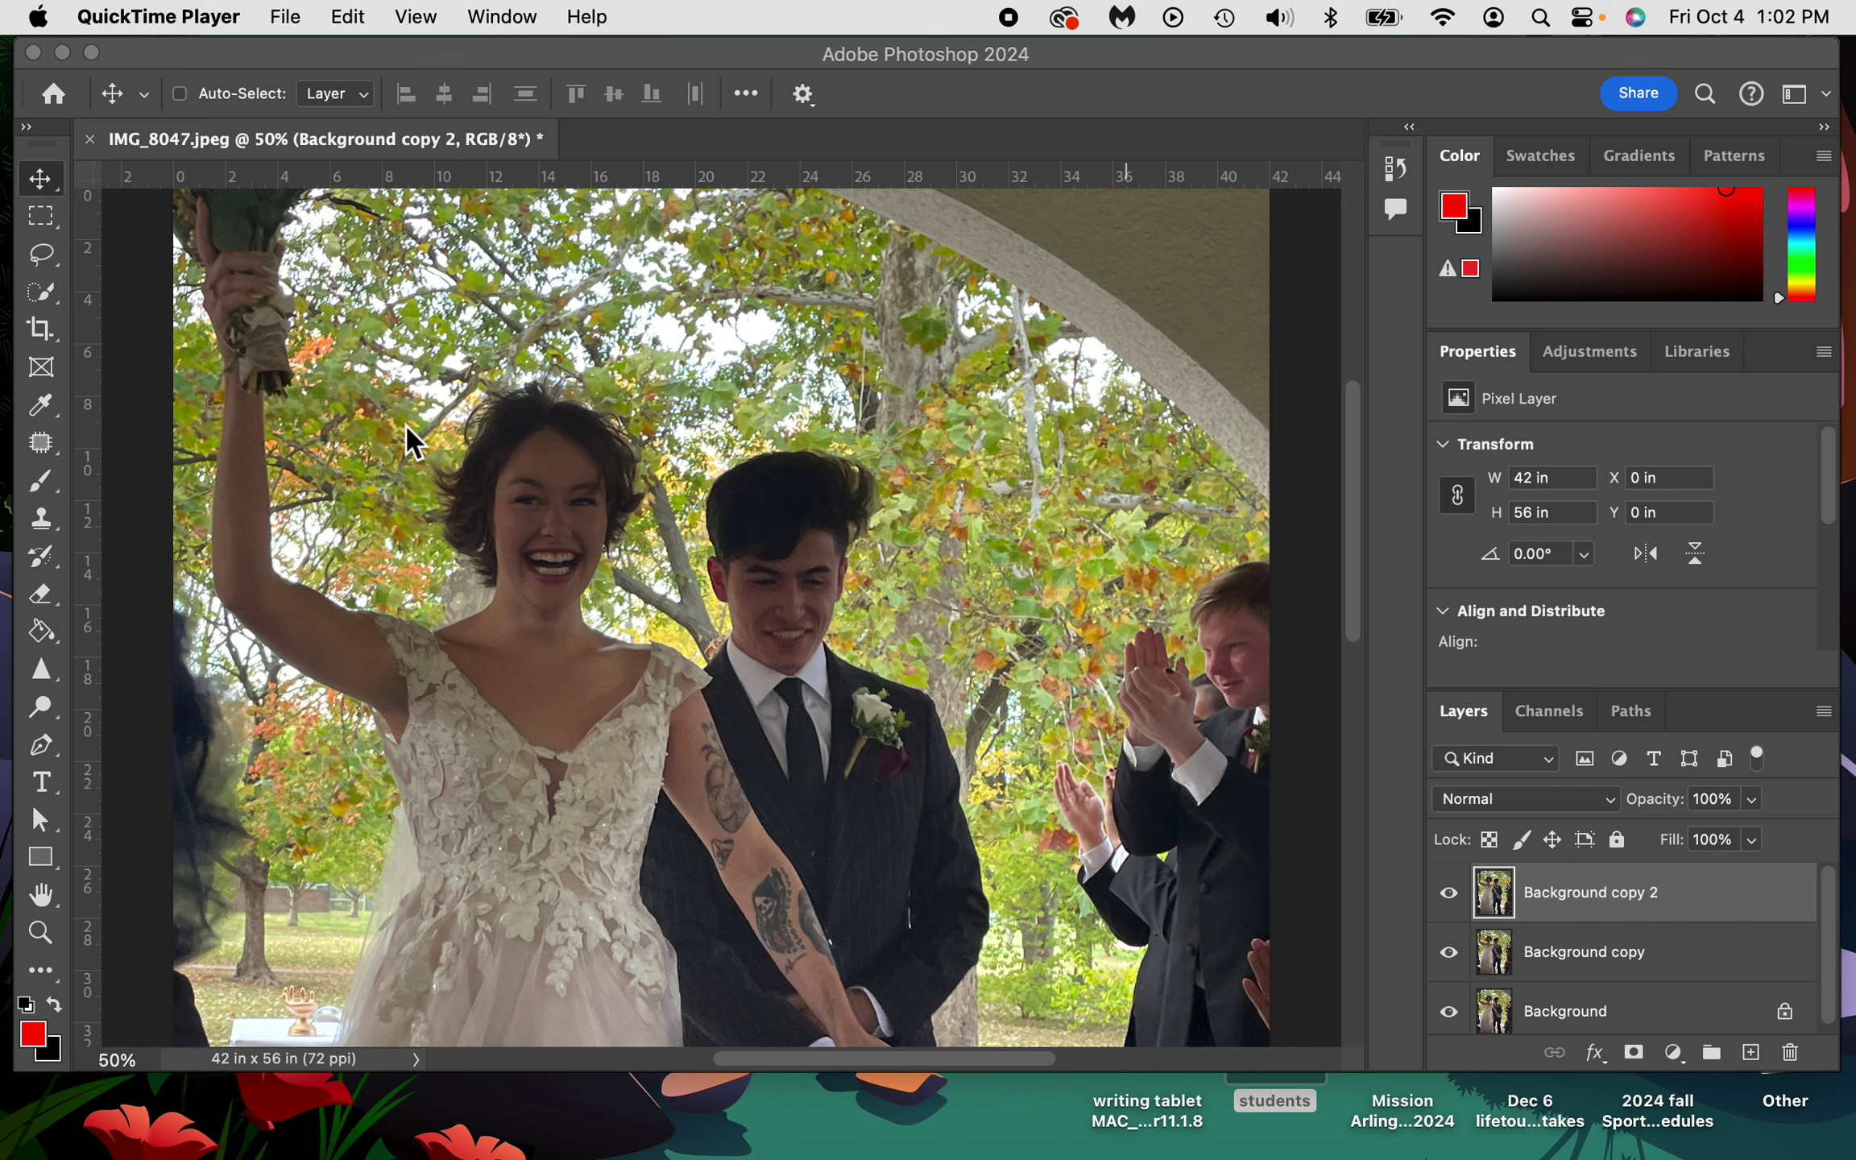
Make Photoshop the active application, with the wedding photo IMG_8047.jpeg open.
click(343, 284)
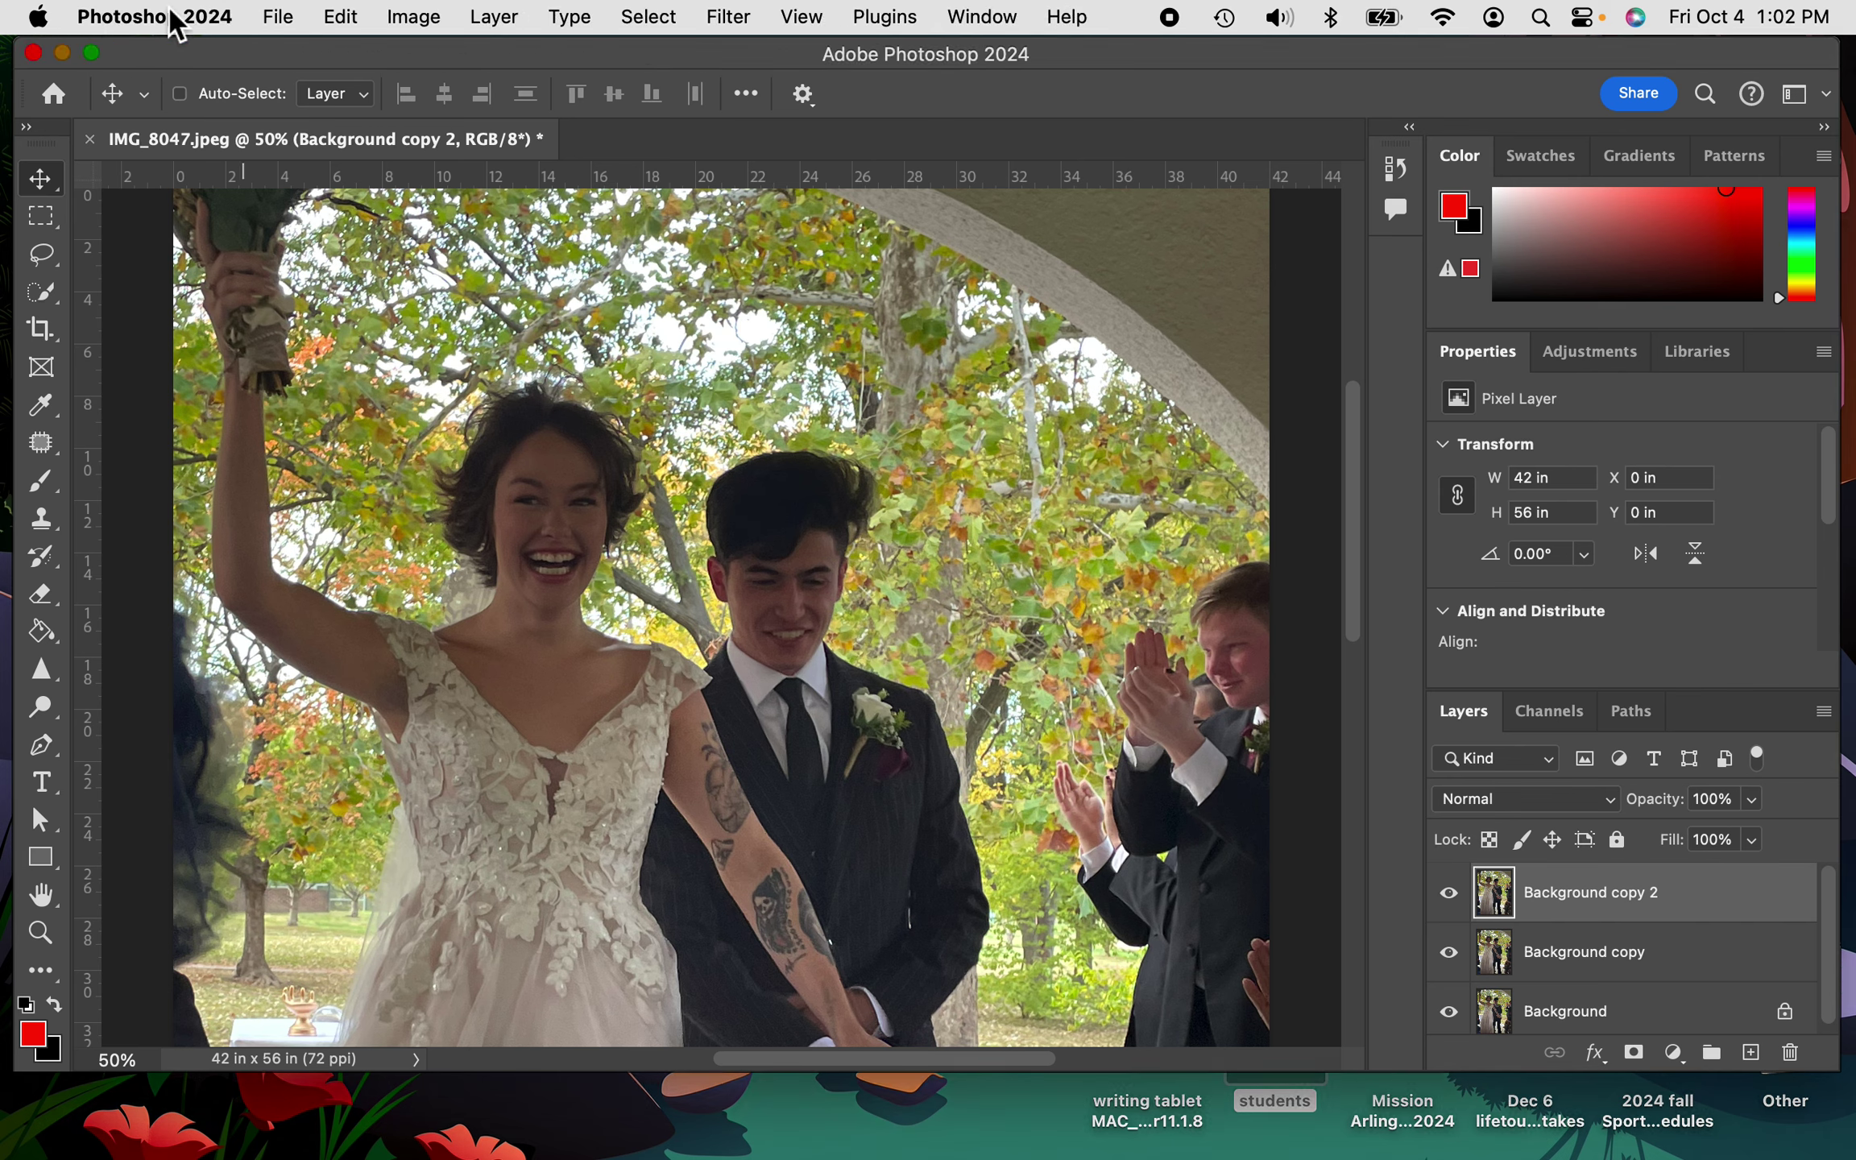
Open the Save As dialog for IMG_8047, set to Photoshop format in the PIX folder.
click(289, 25)
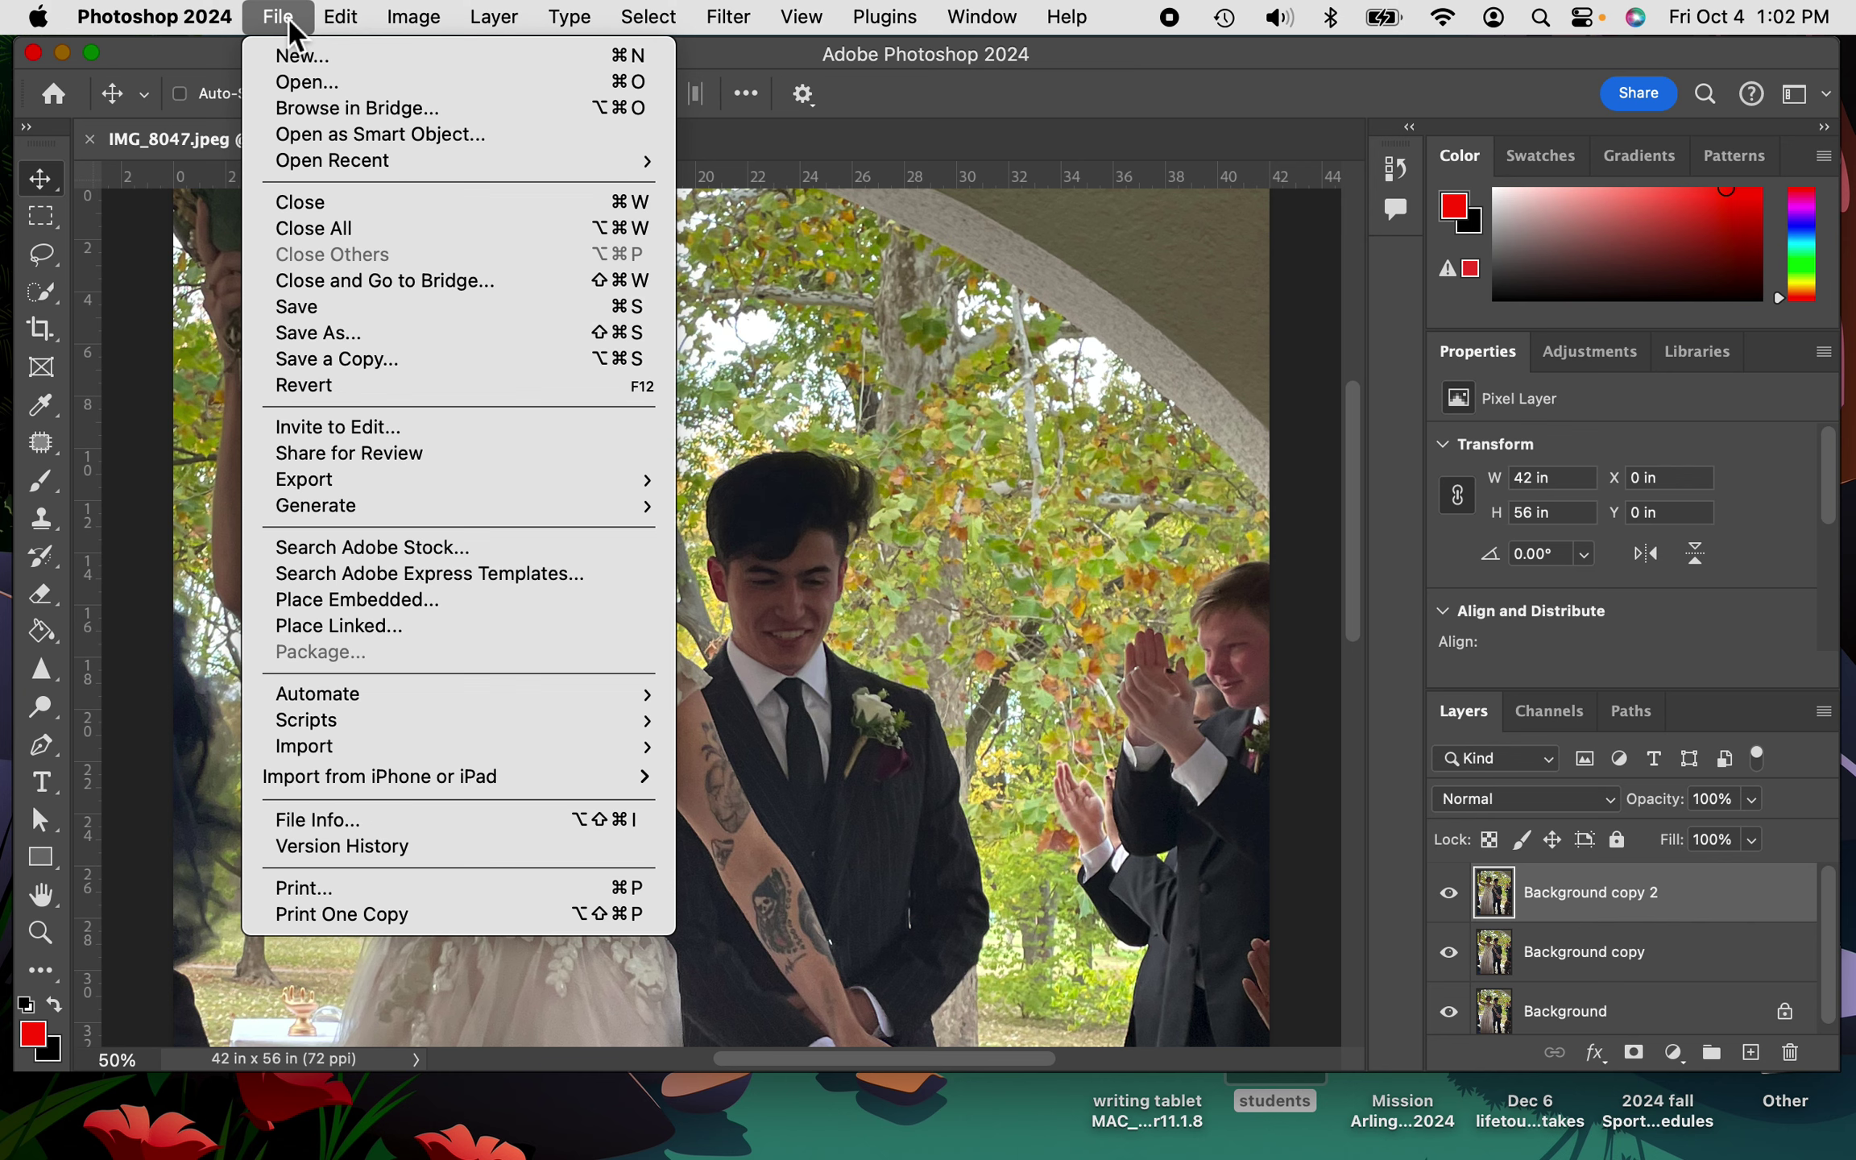
click(339, 344)
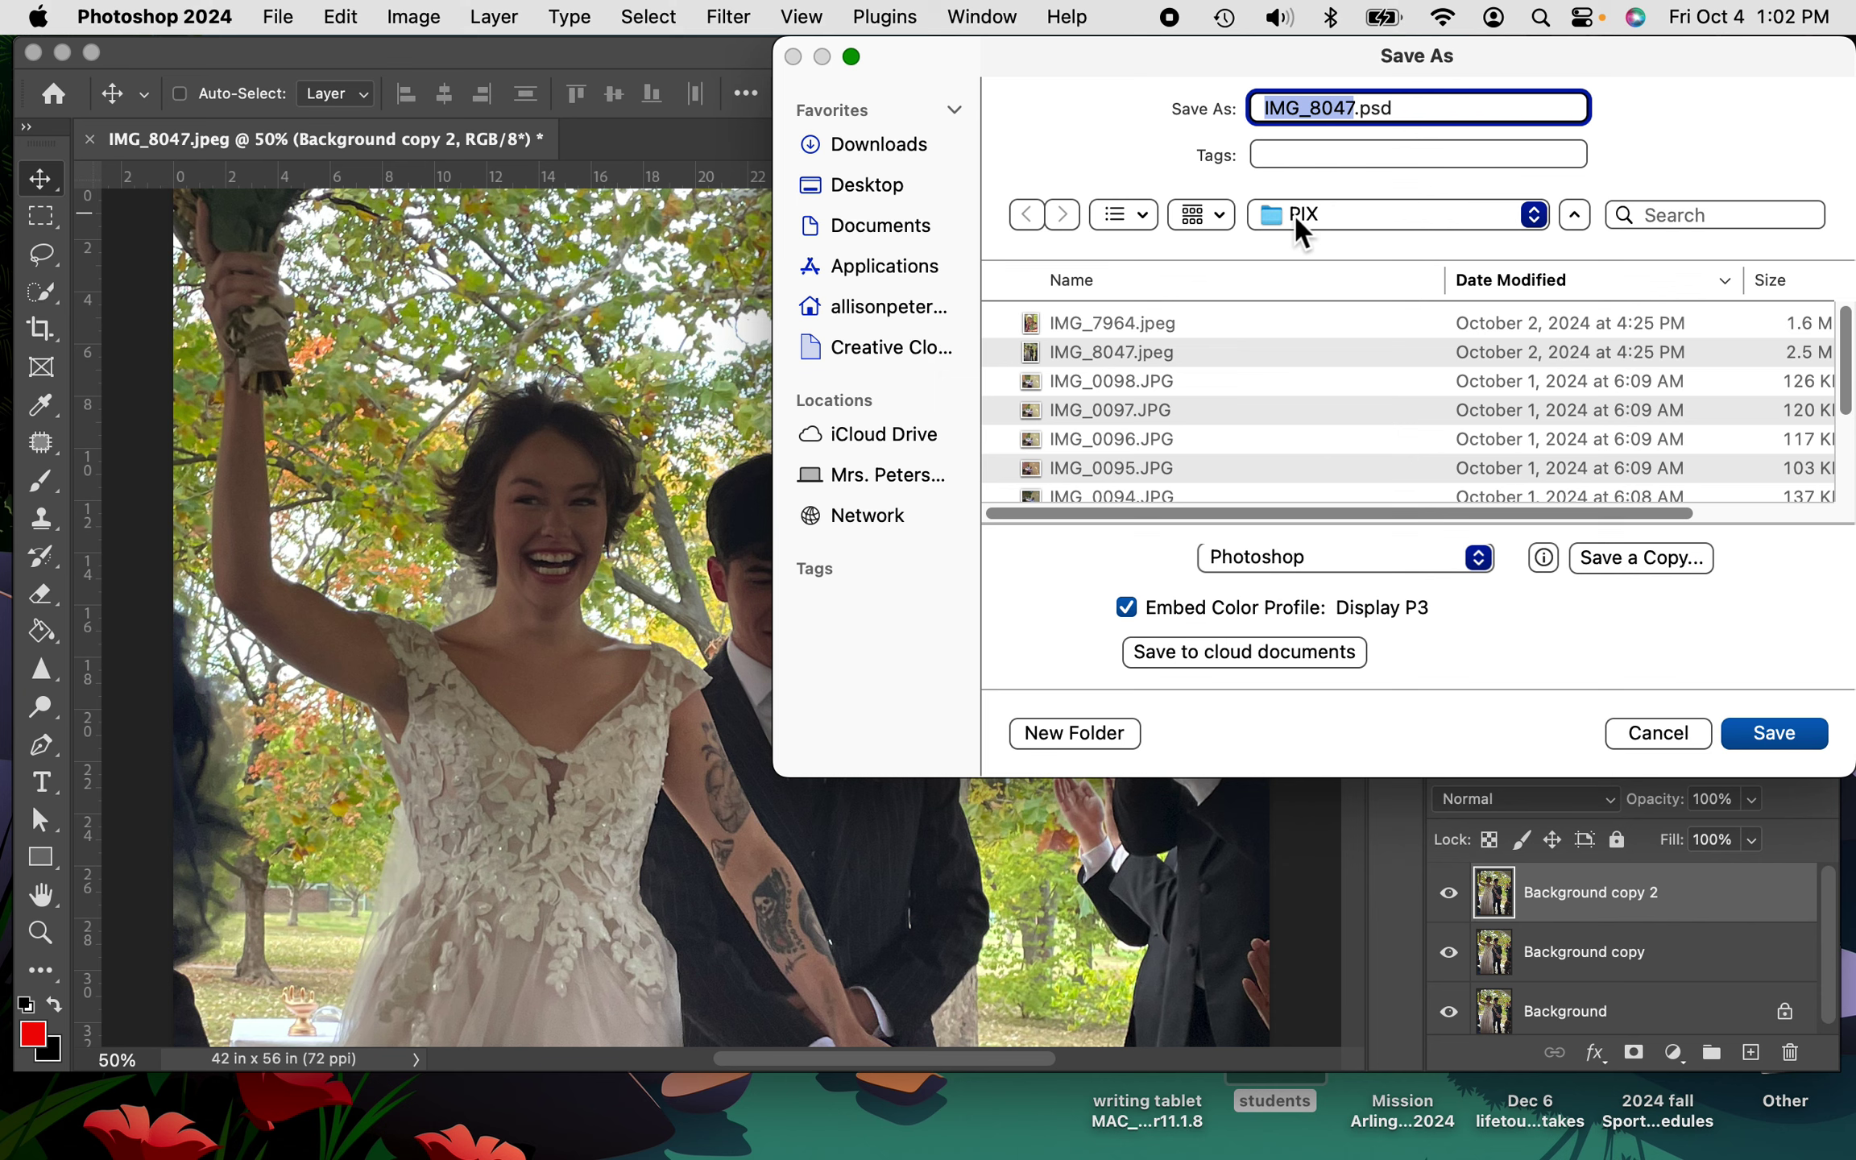
Name the file with the student's name followed by '.photoedit', keeping the Photoshop format.
text(aaron)
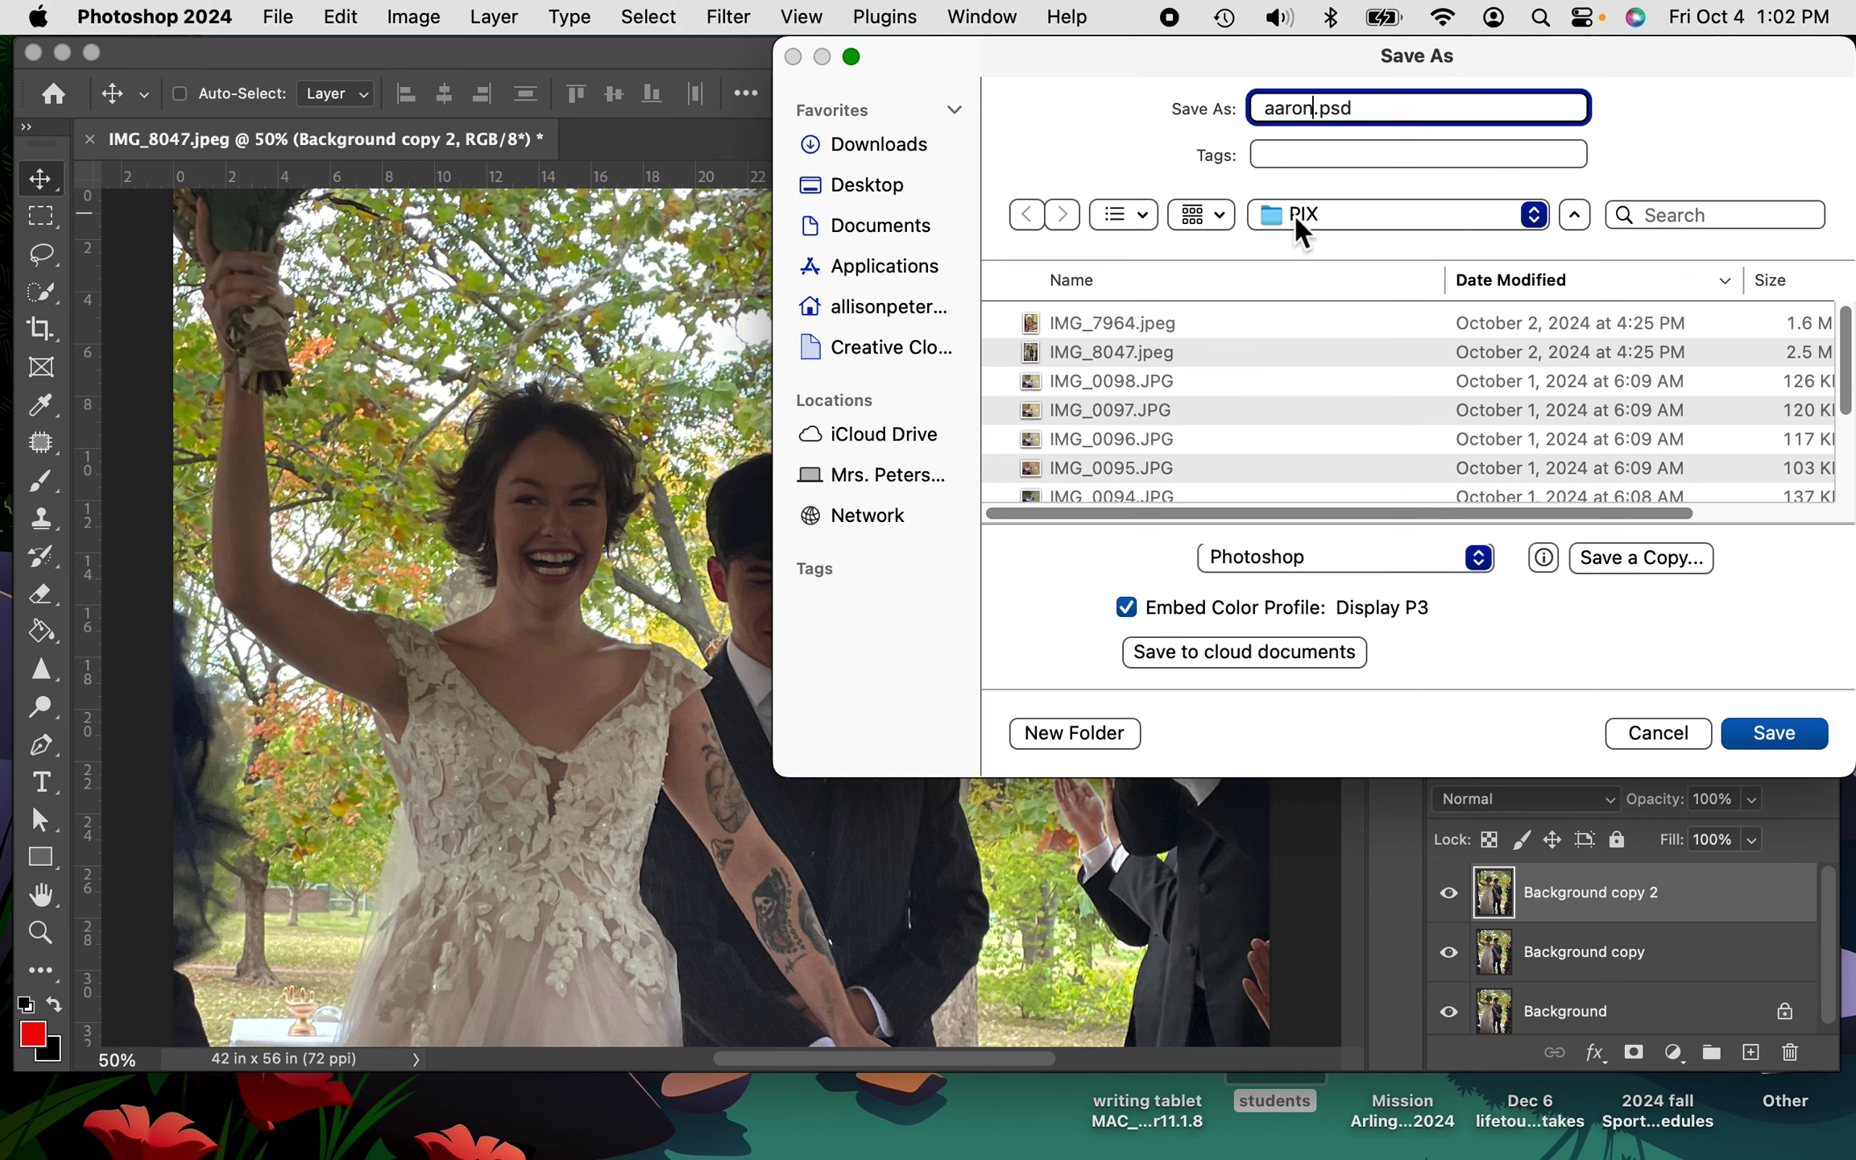
text(ruiz.)
text(photoedit)
click(1477, 560)
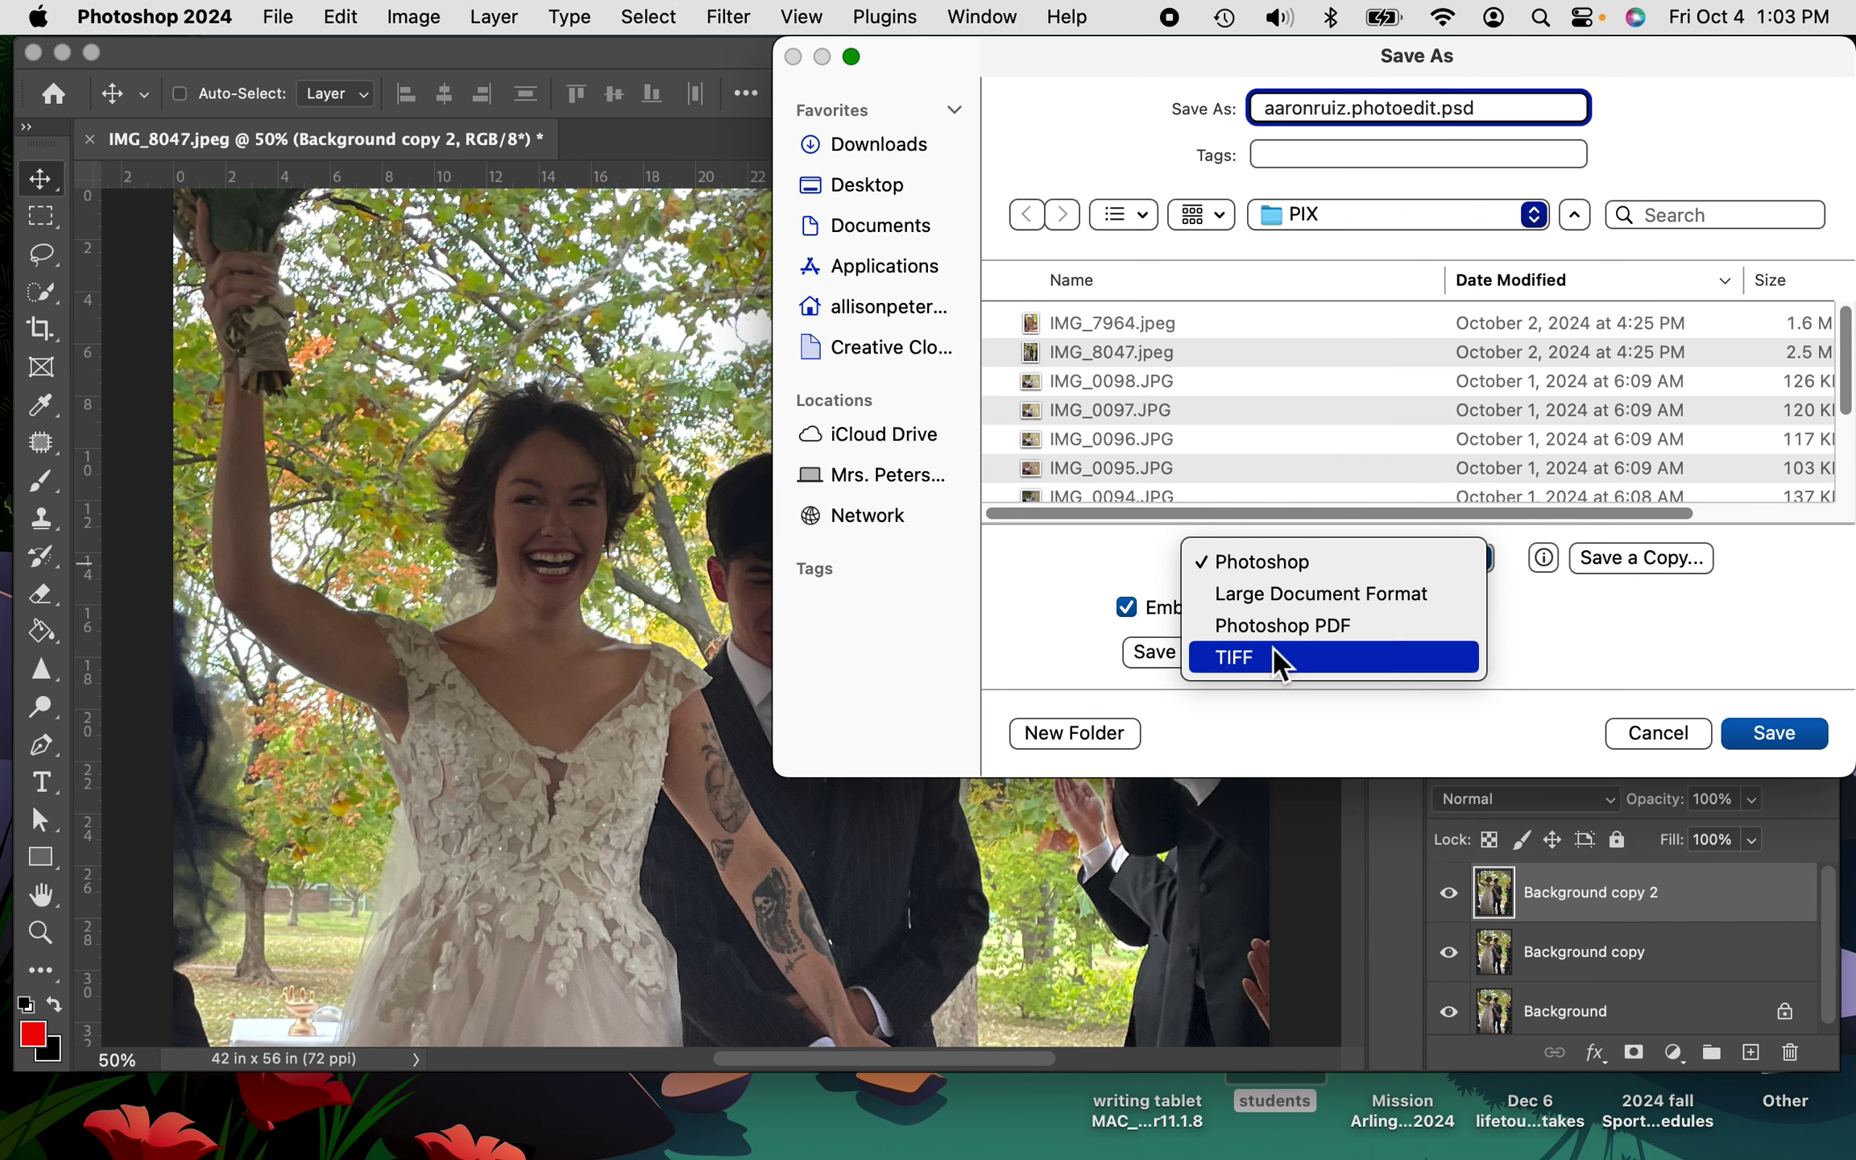
click(1272, 569)
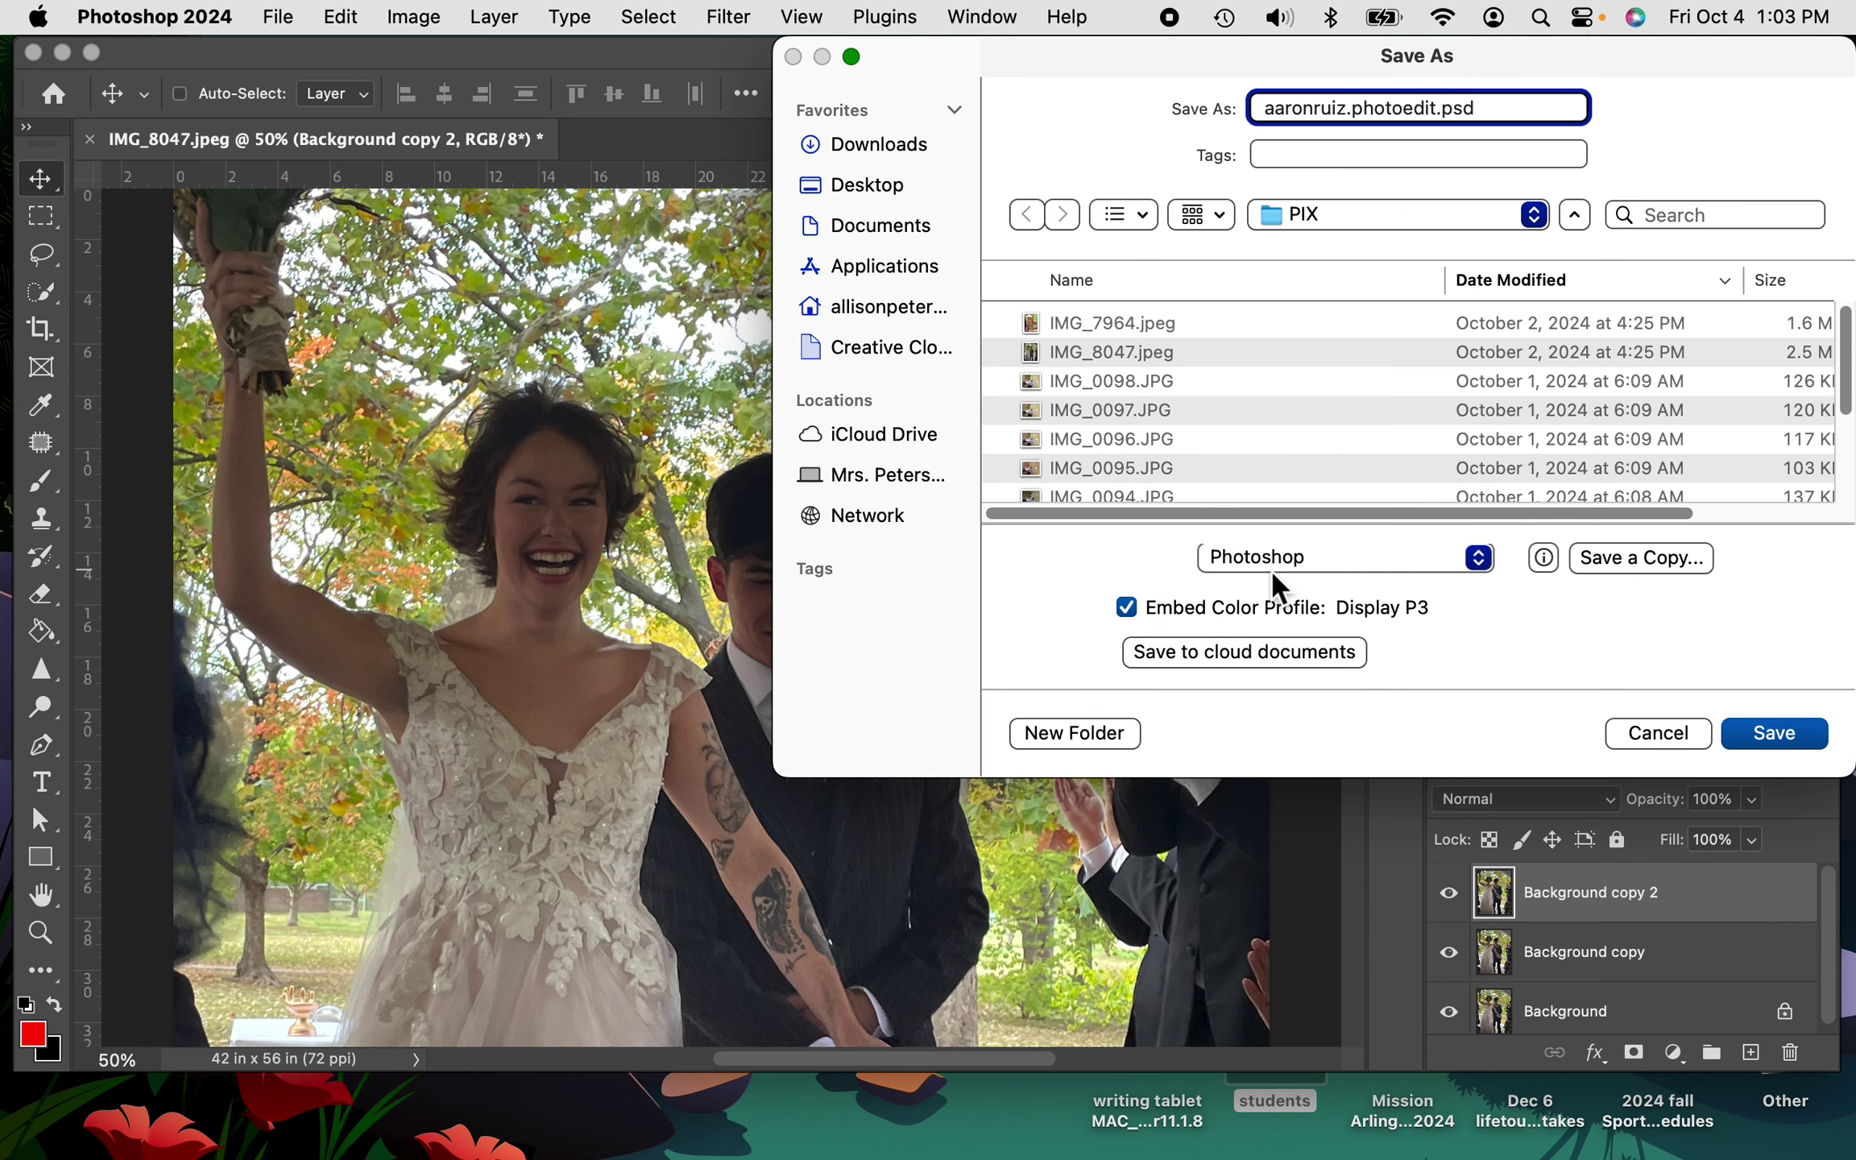
Save the photo as the .photoedit.psd file with Maximize Compatibility kept on.
click(1776, 734)
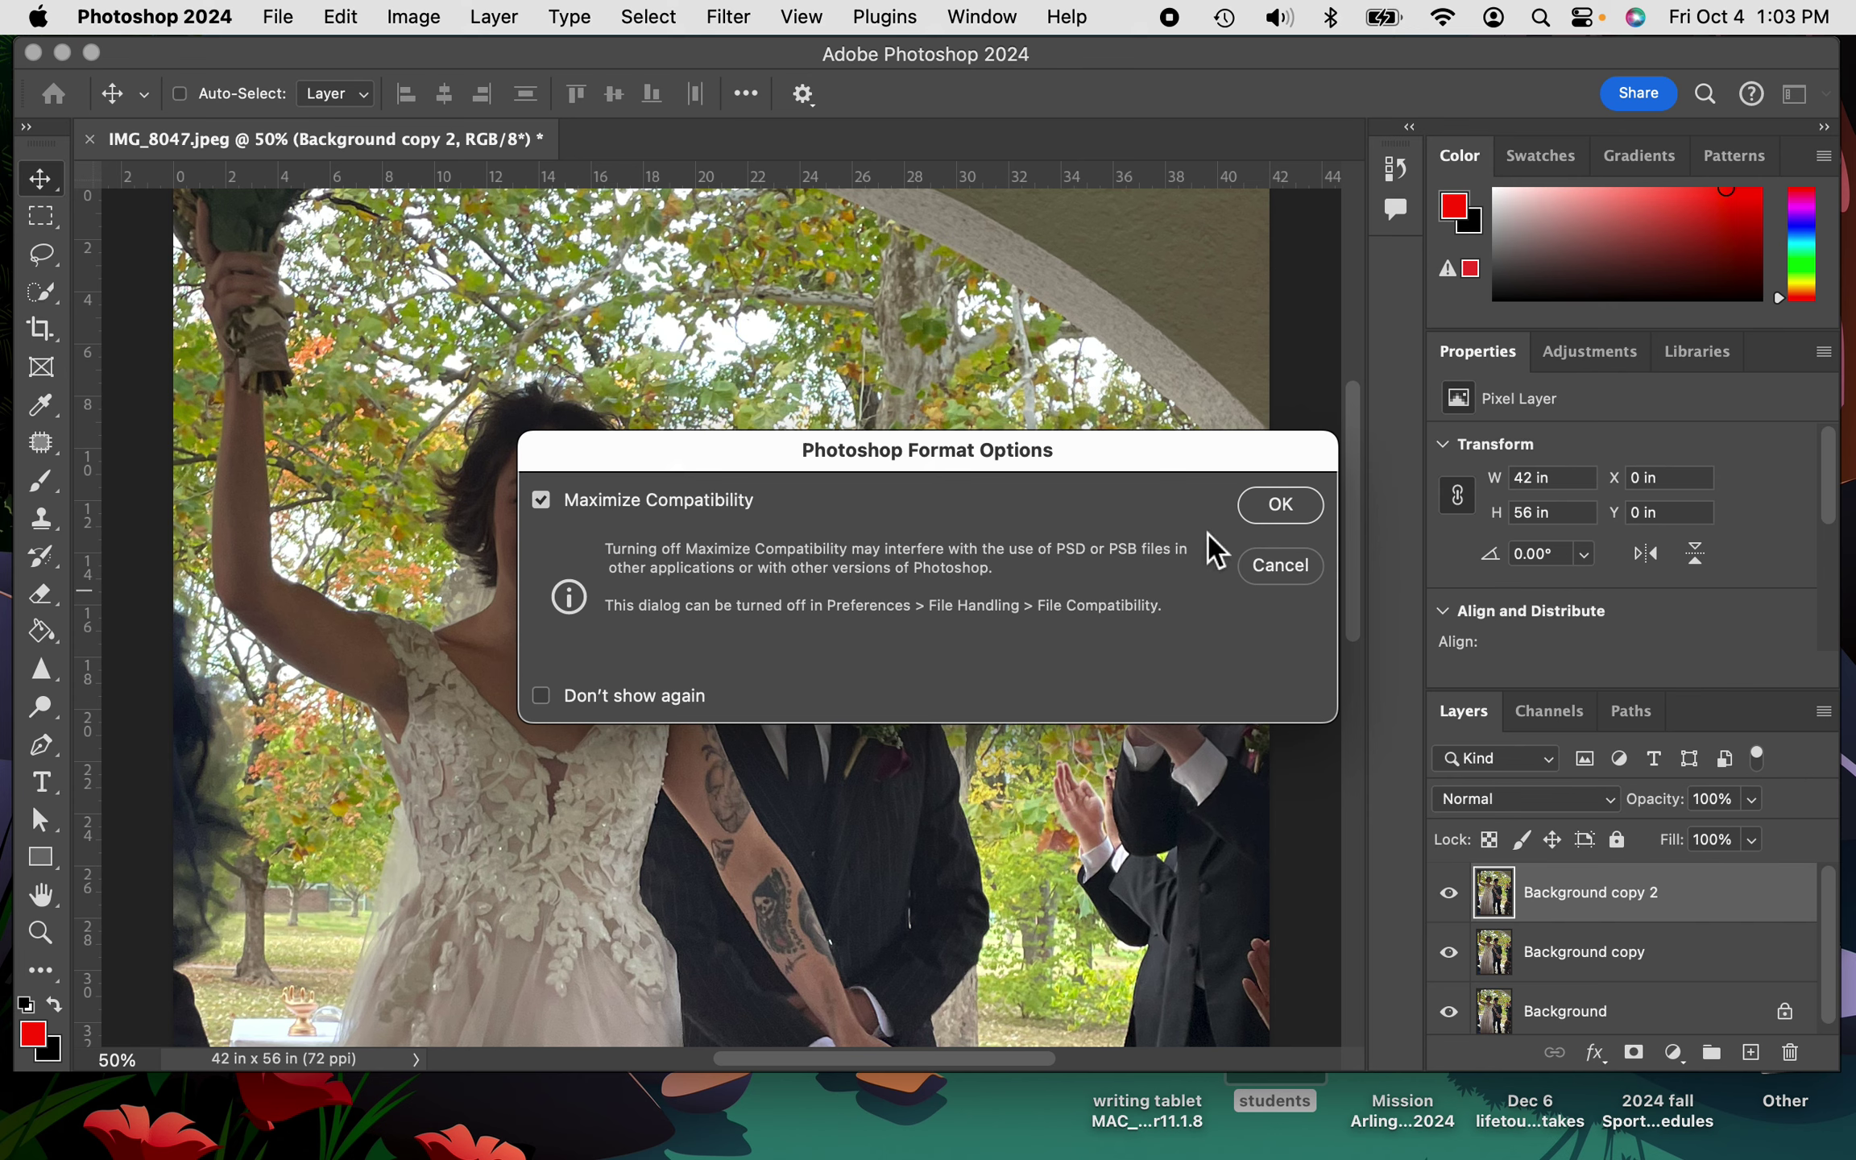
click(1253, 512)
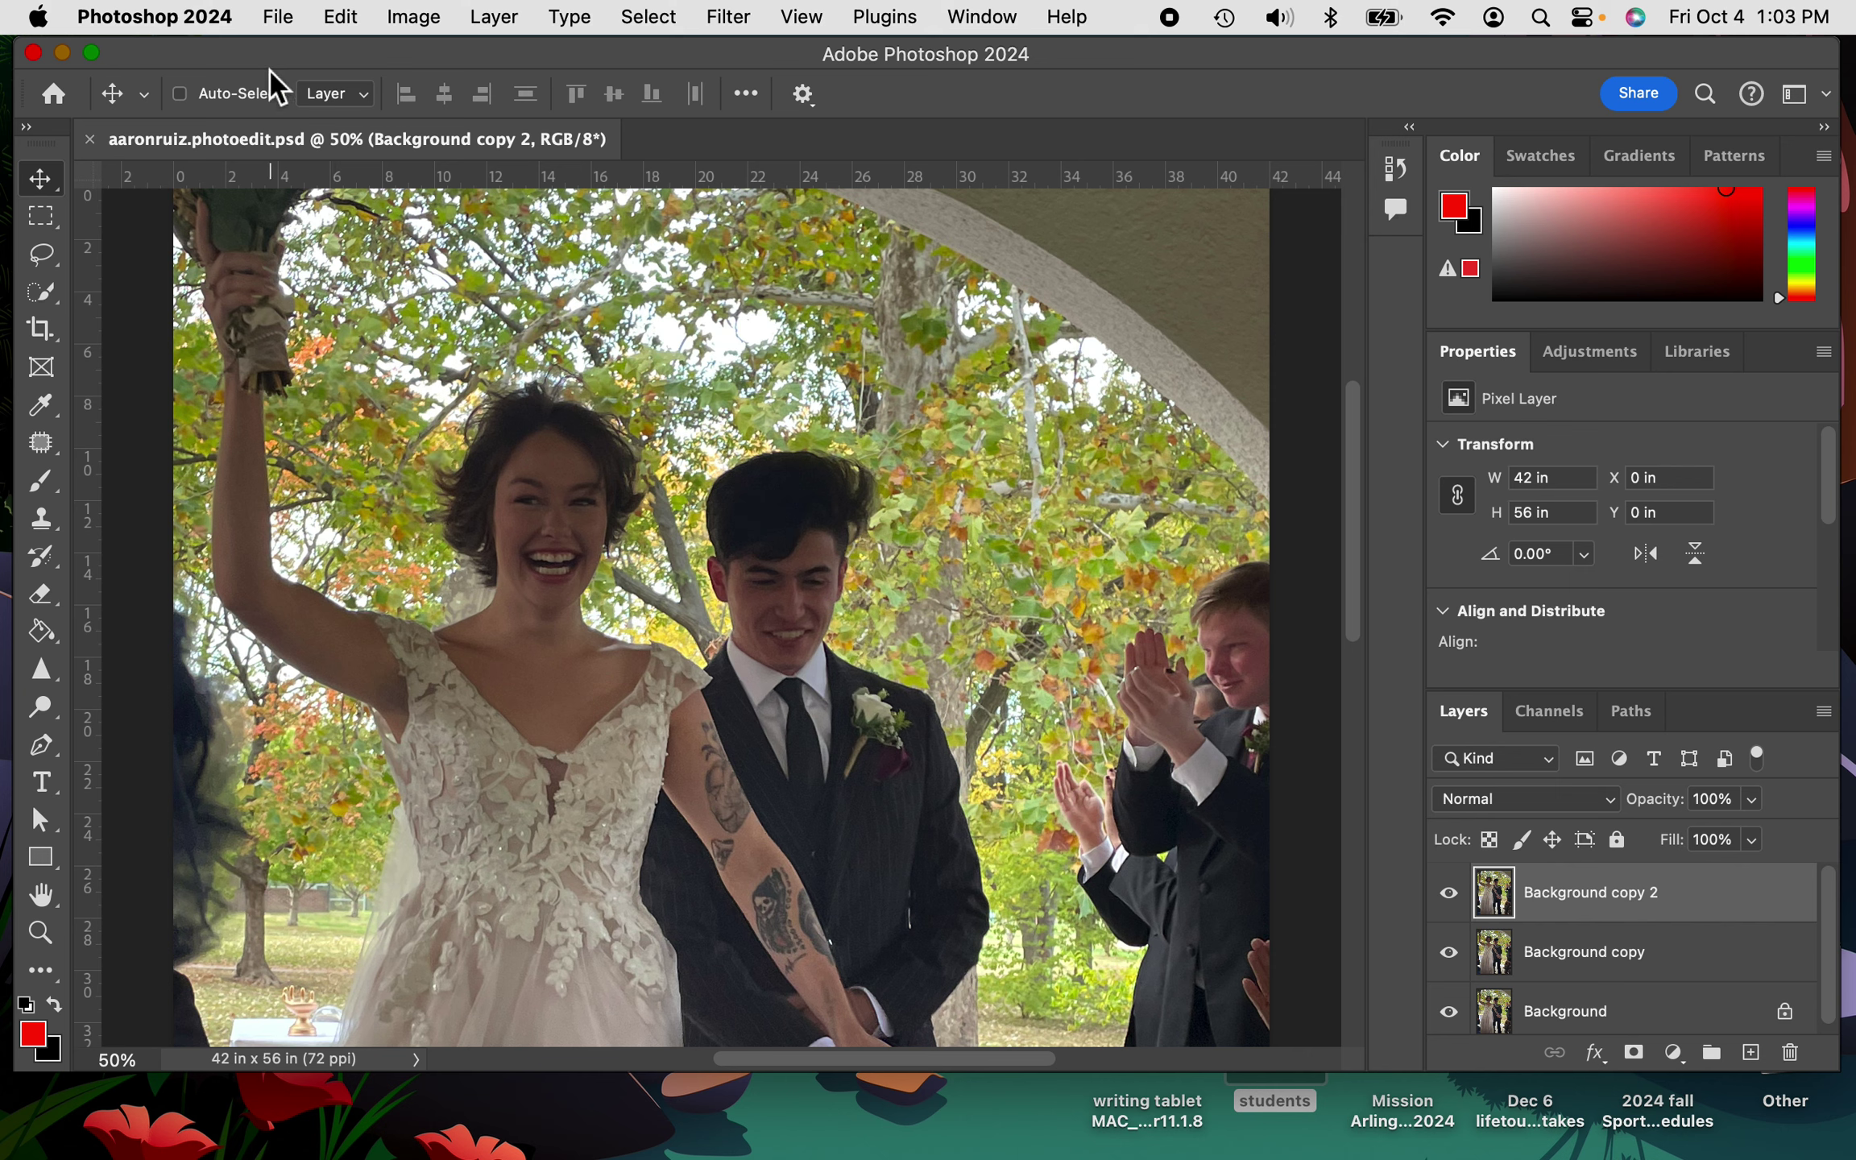
Start Save a Copy and remove the word 'copy' from the proposed file name.
click(281, 18)
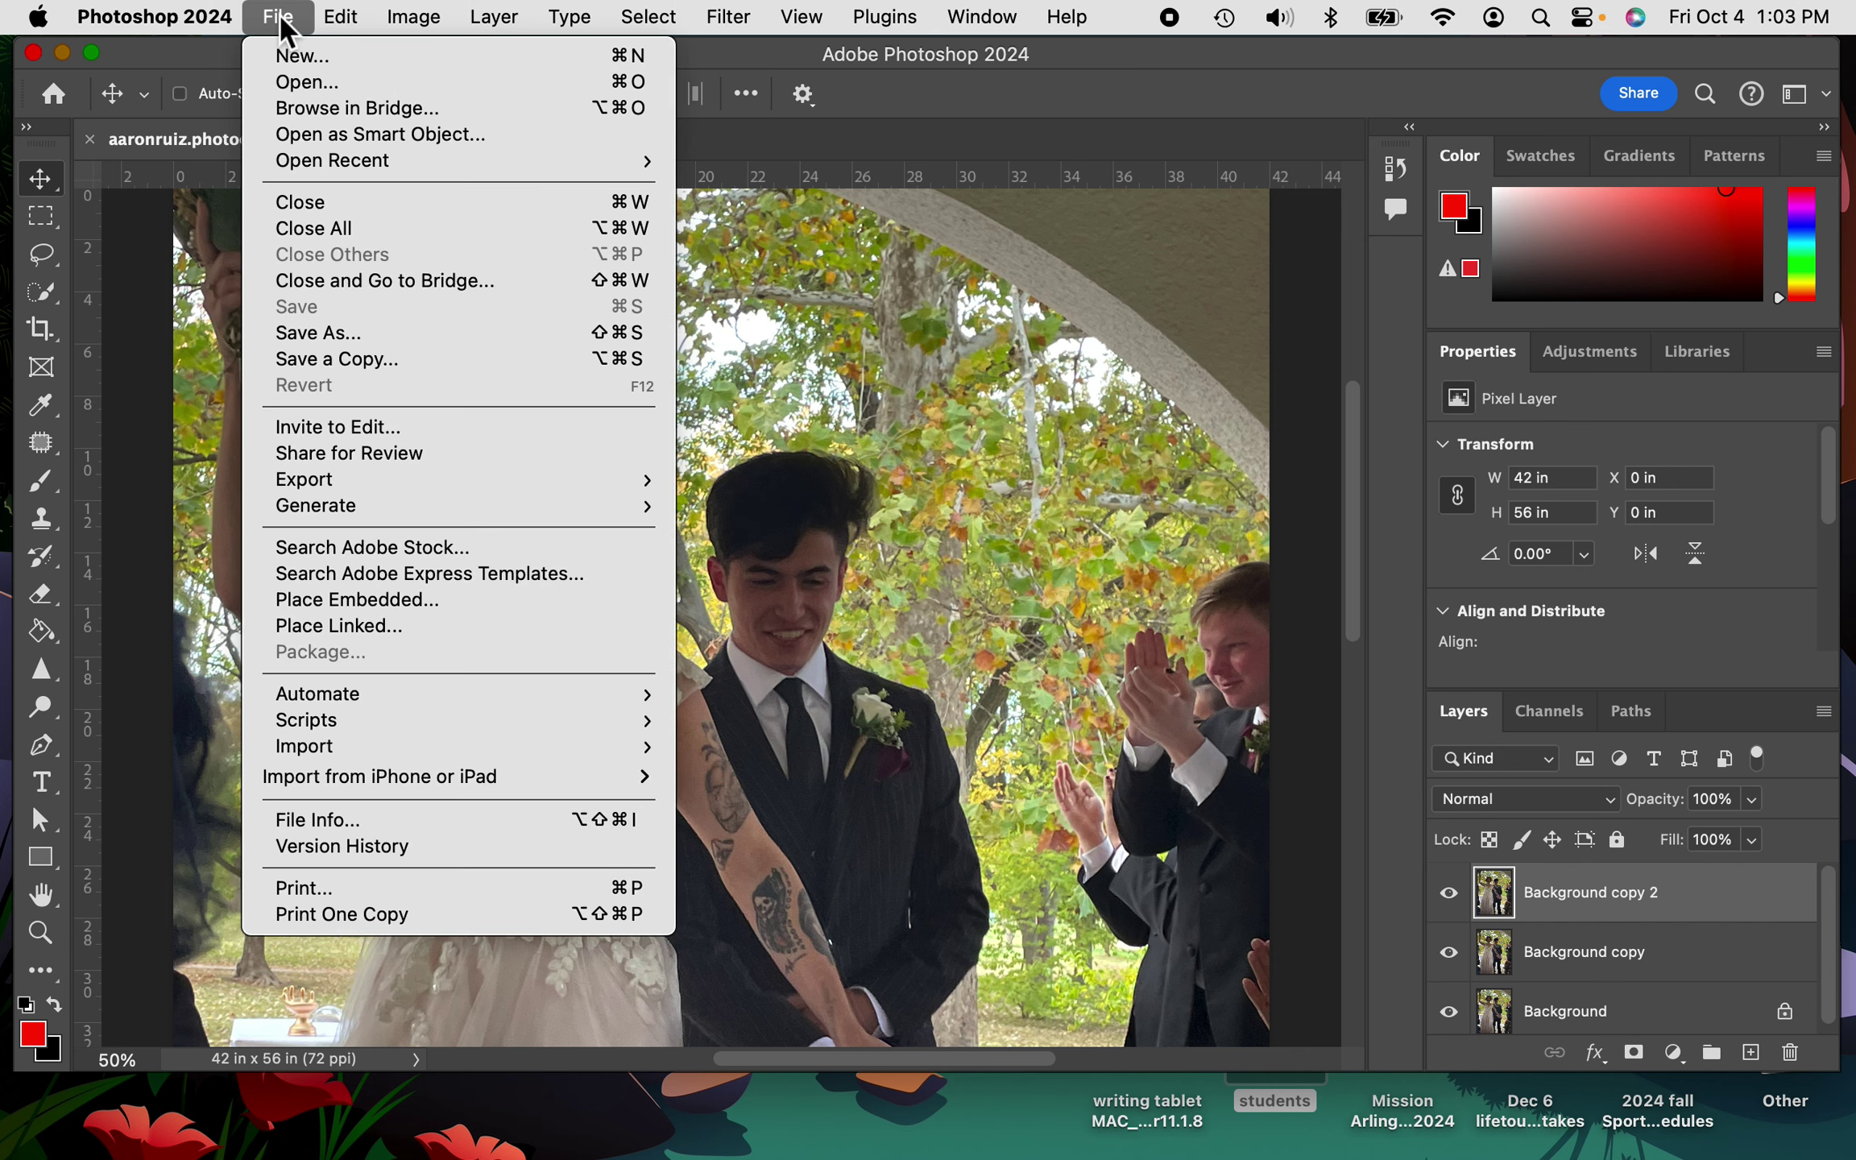
click(316, 358)
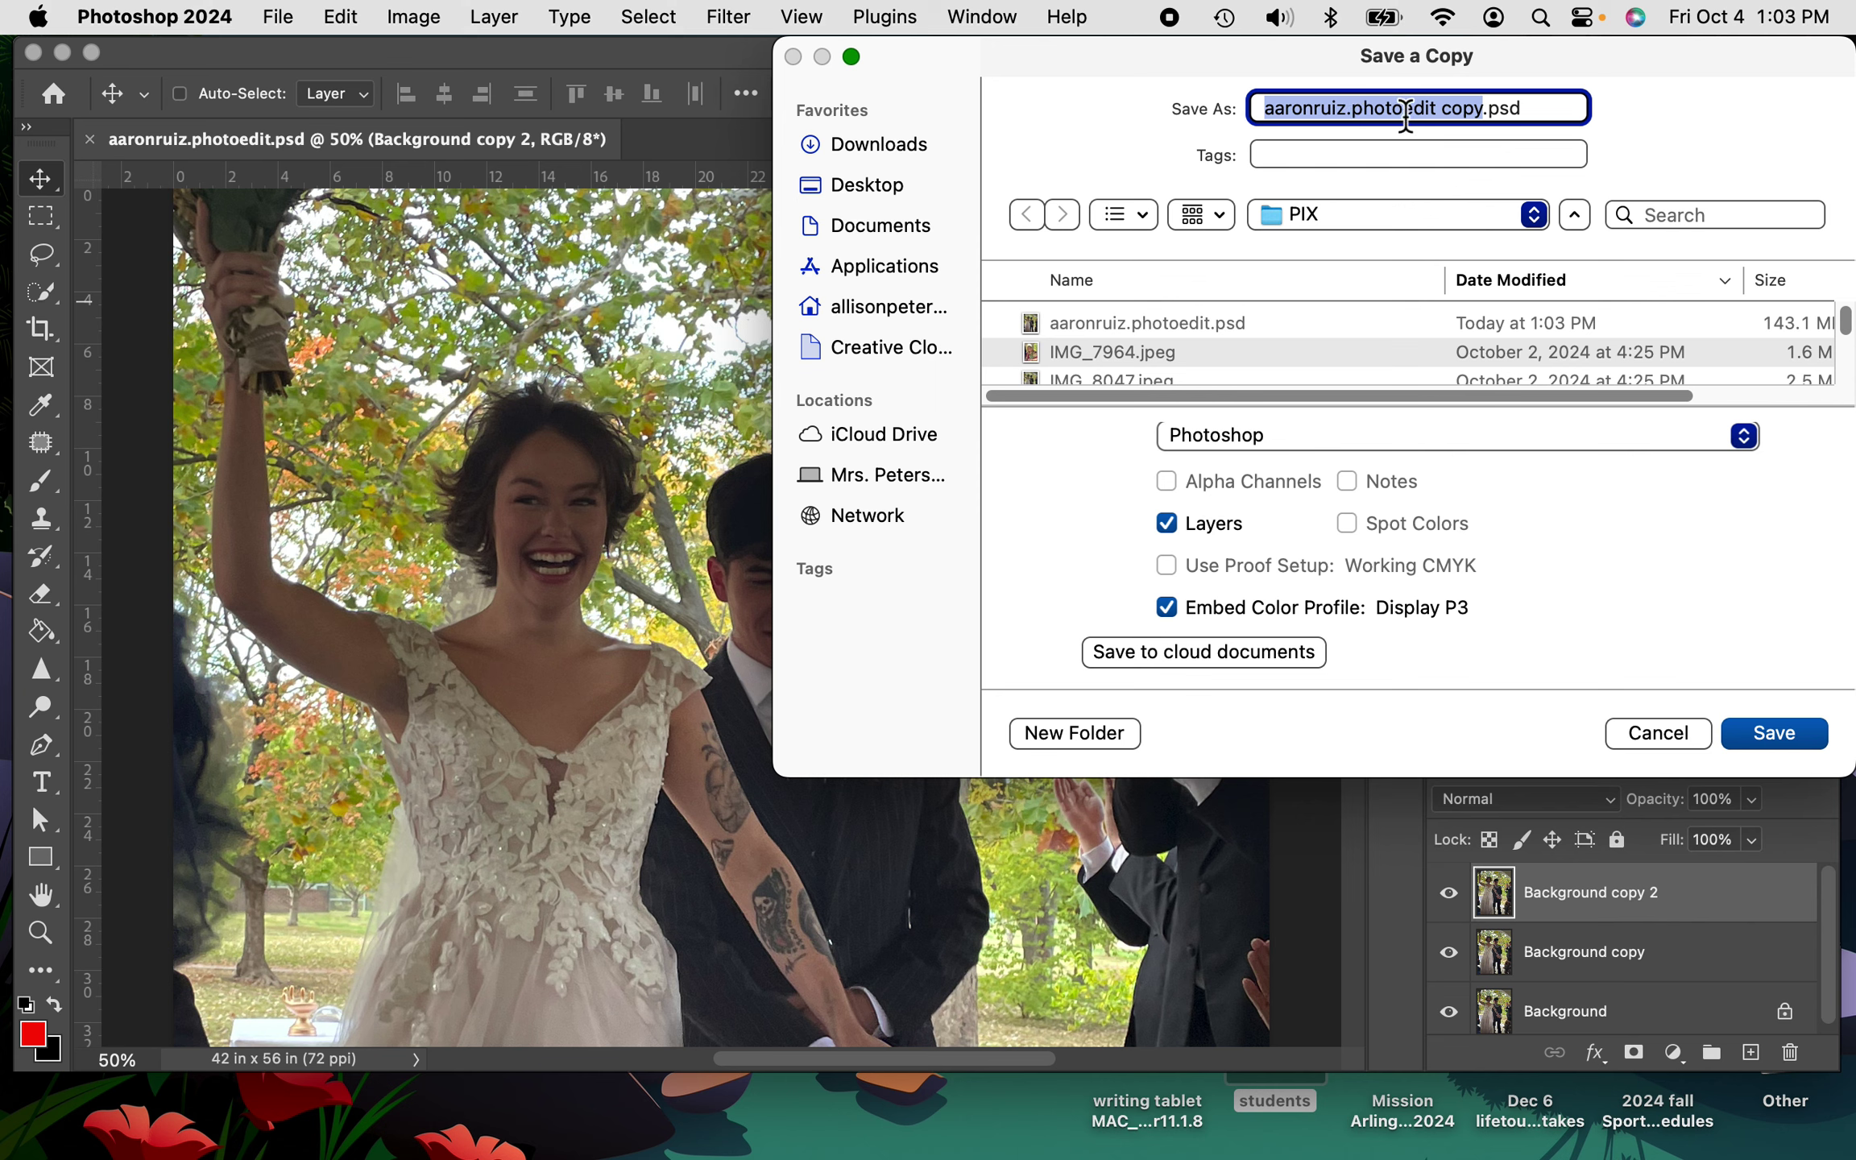
click(1483, 113)
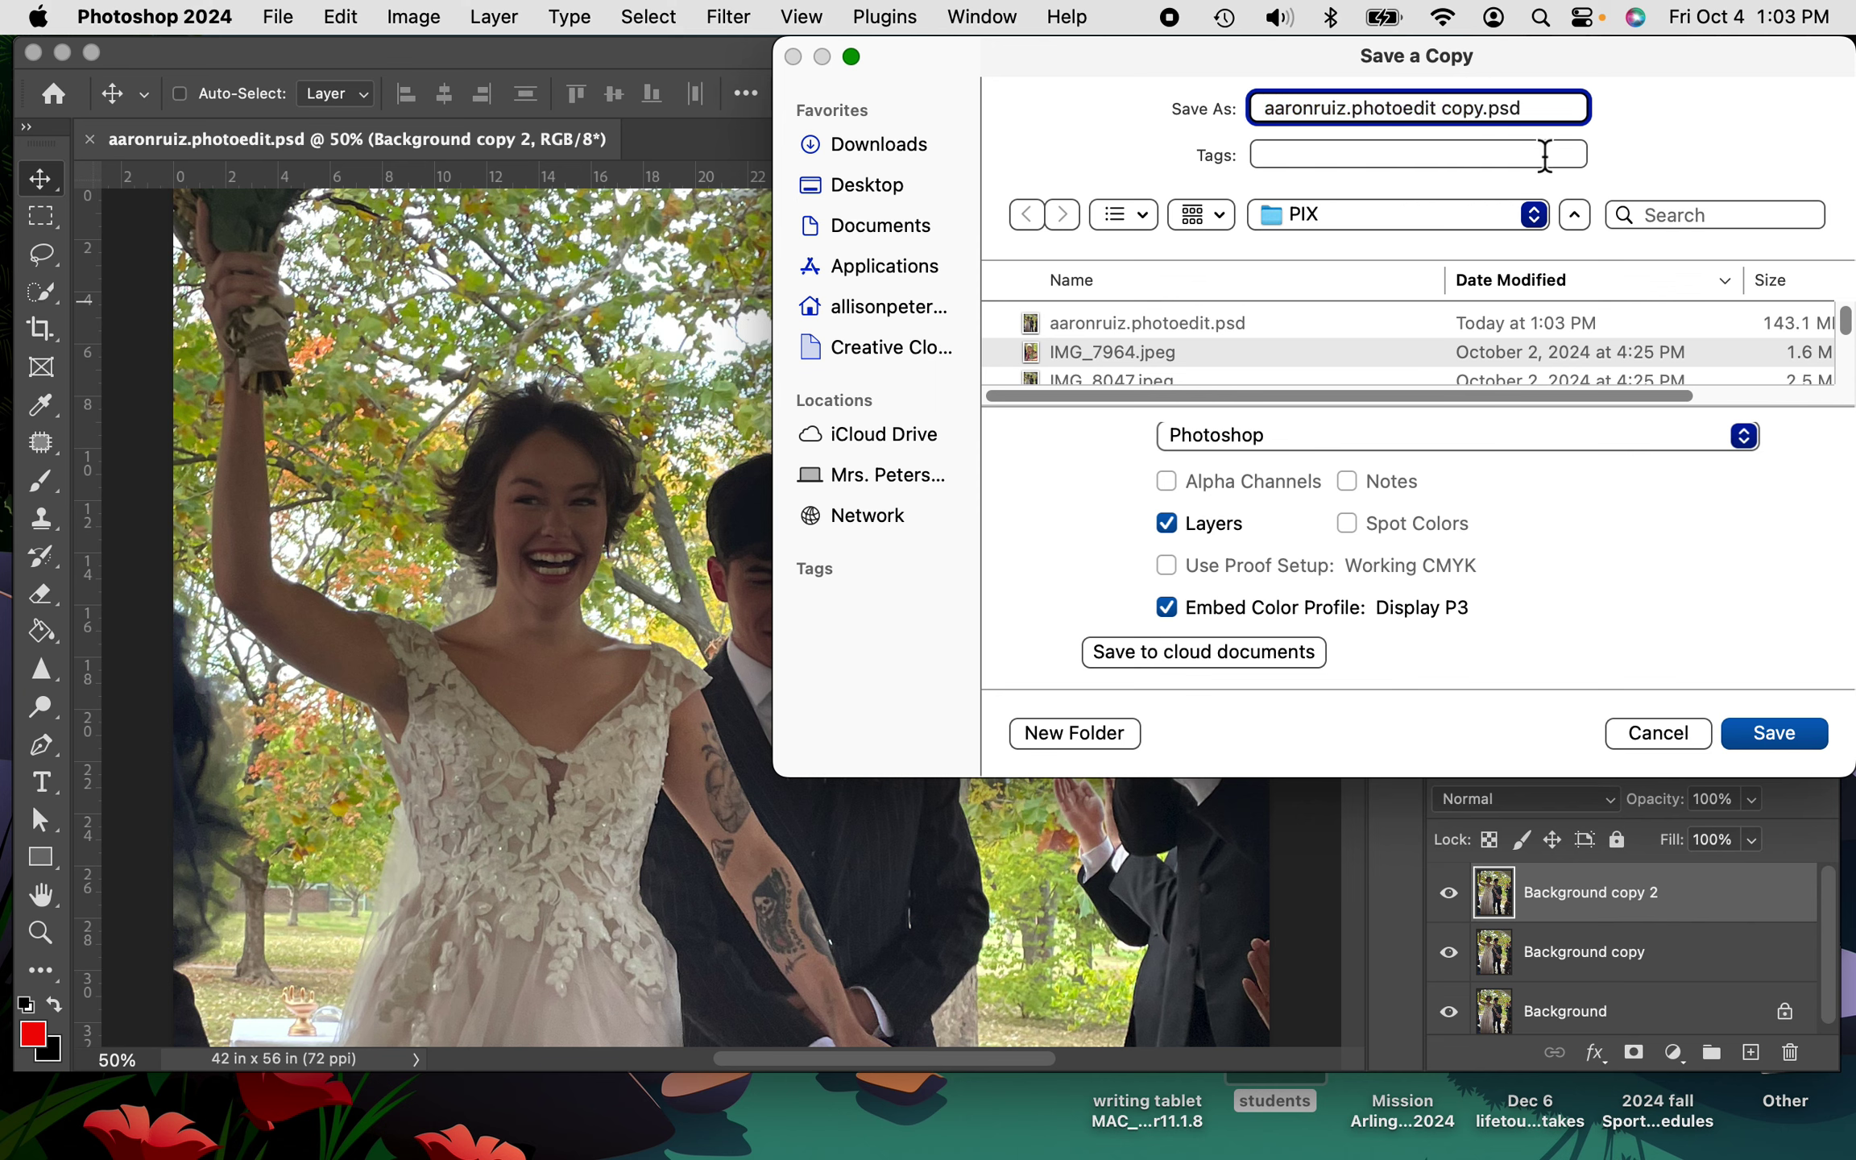
key(BackSpace)
key(BackSpace)
key(BackSpace)
key(BackSpace)
key(BackSpace)
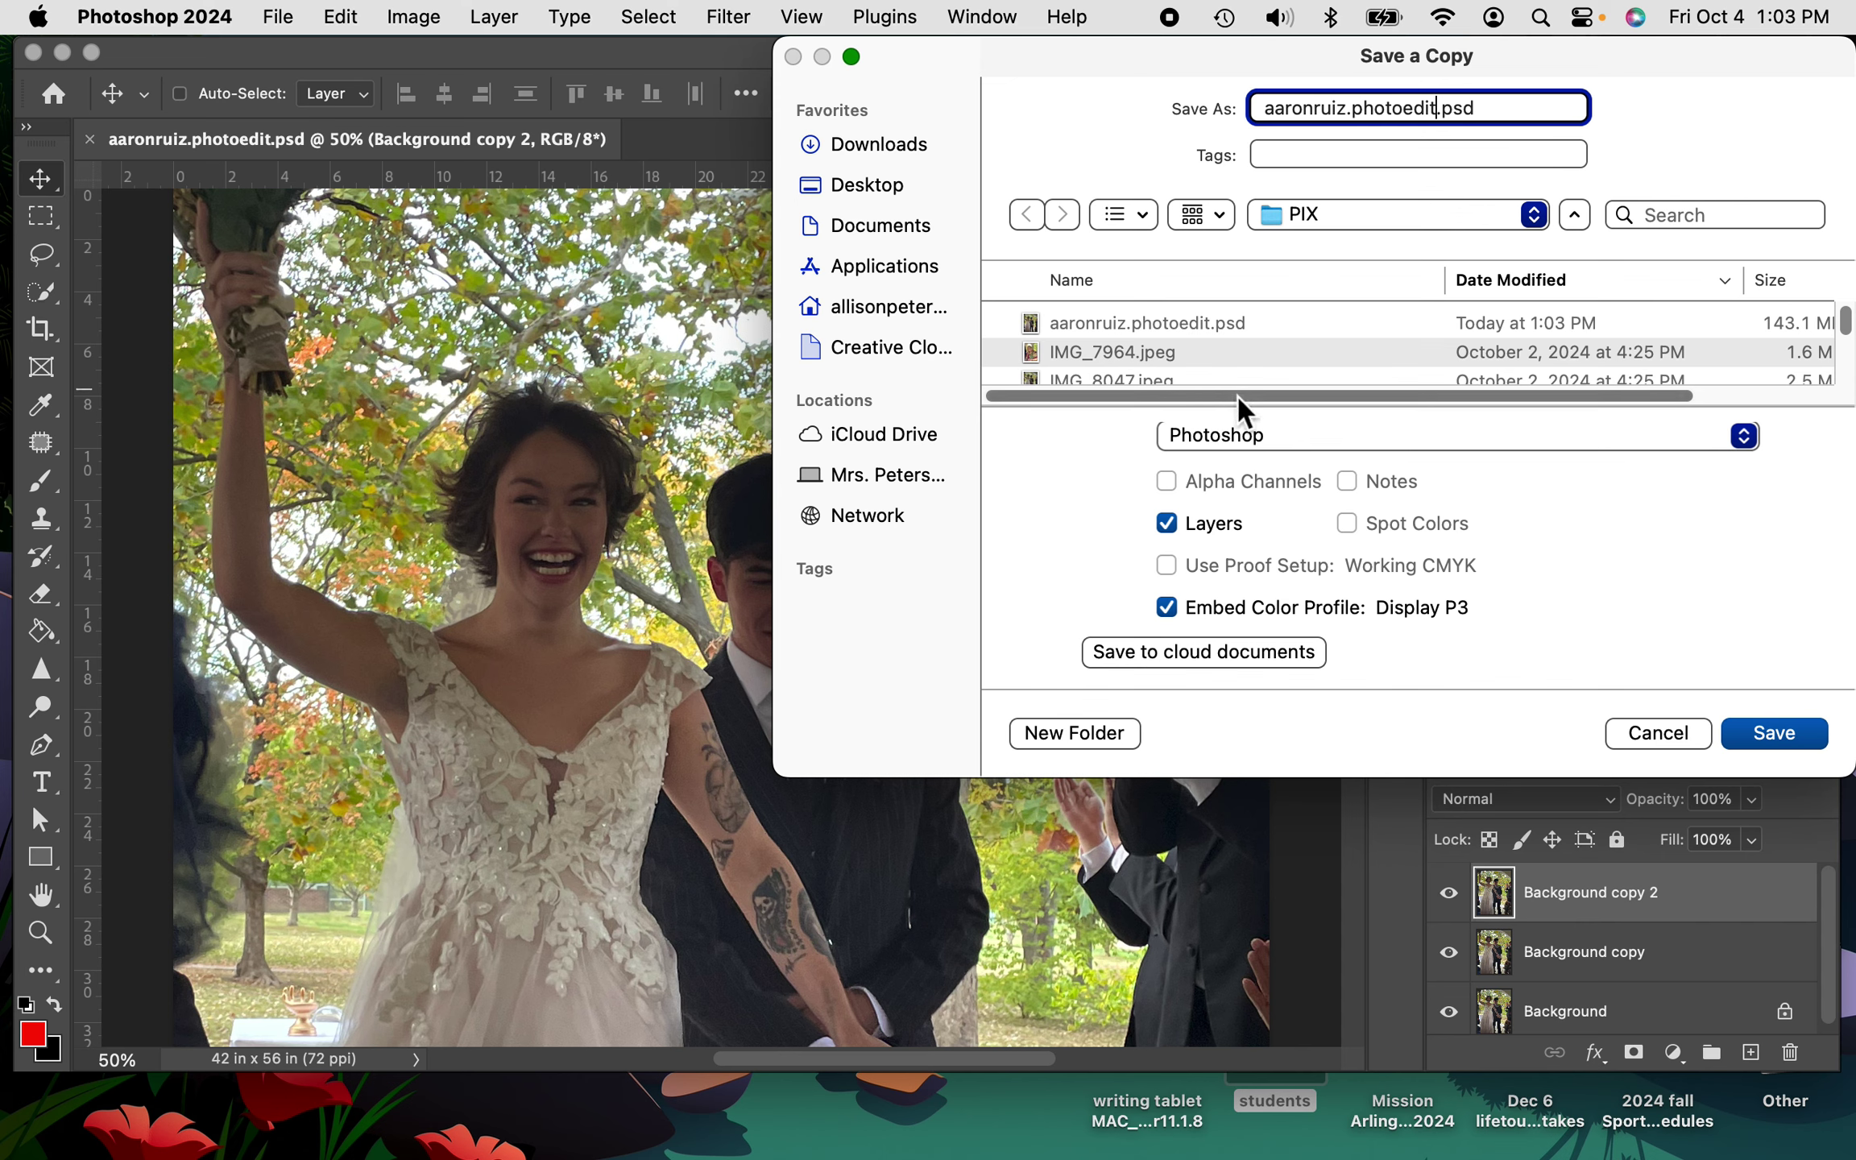
Choose Photoshop as the copy's format and add '2' after 'photoedit' in the name.
click(1747, 437)
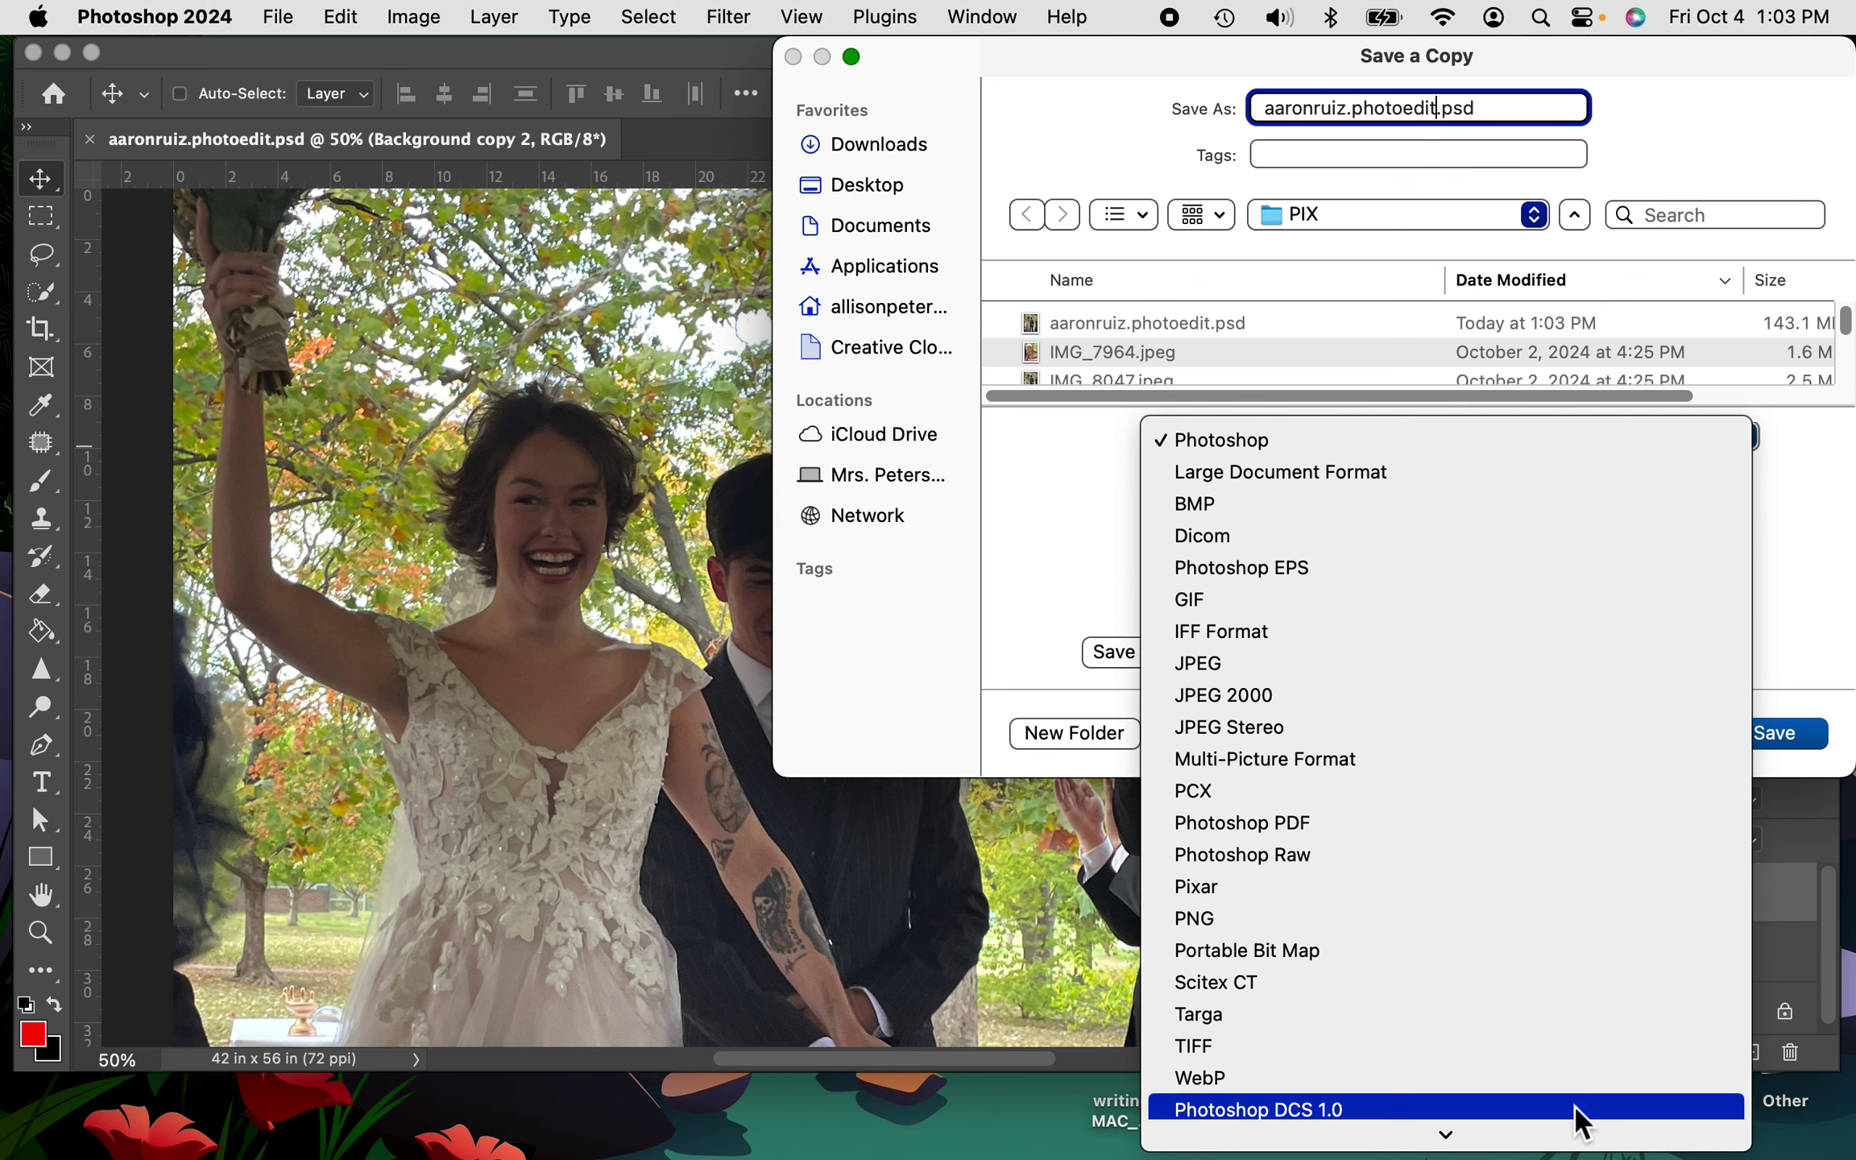
scroll(1576, 1106, down, 1)
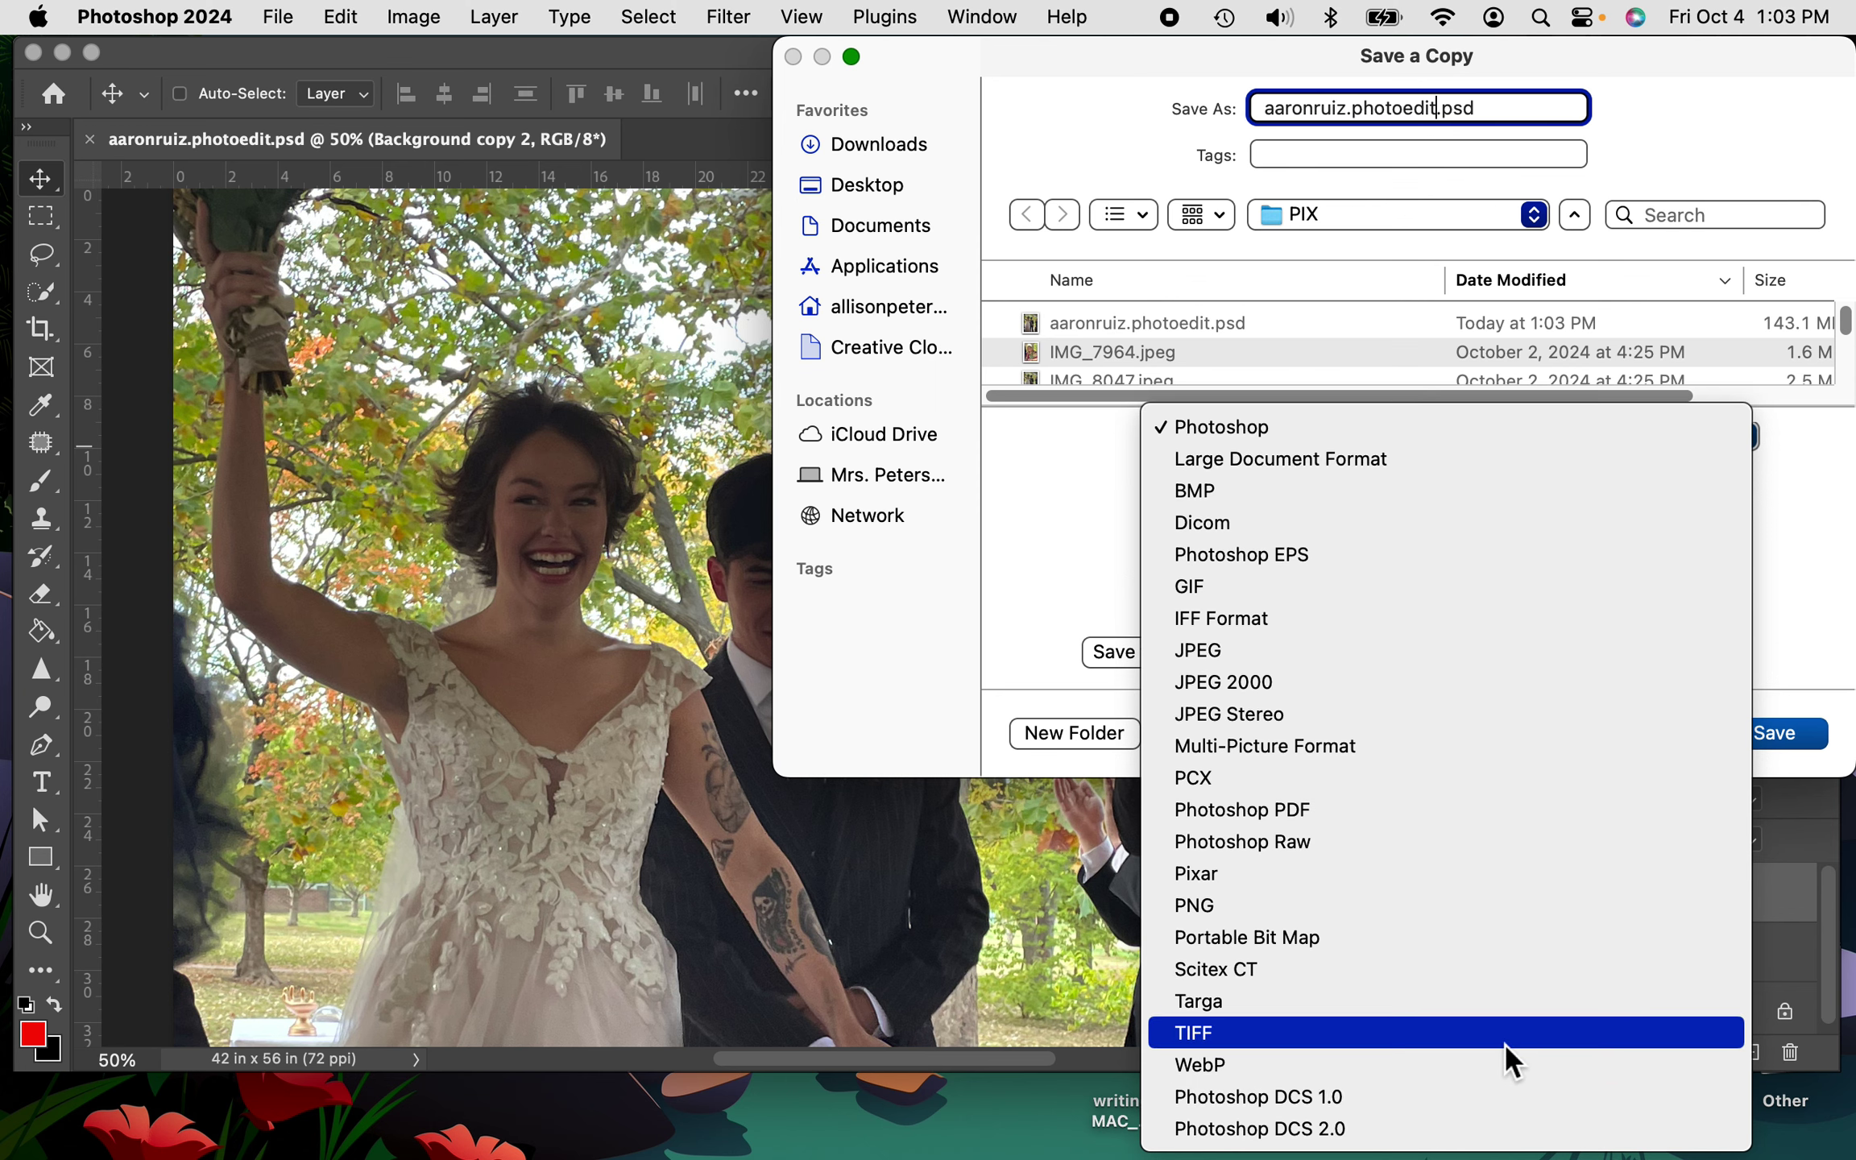
click(1320, 425)
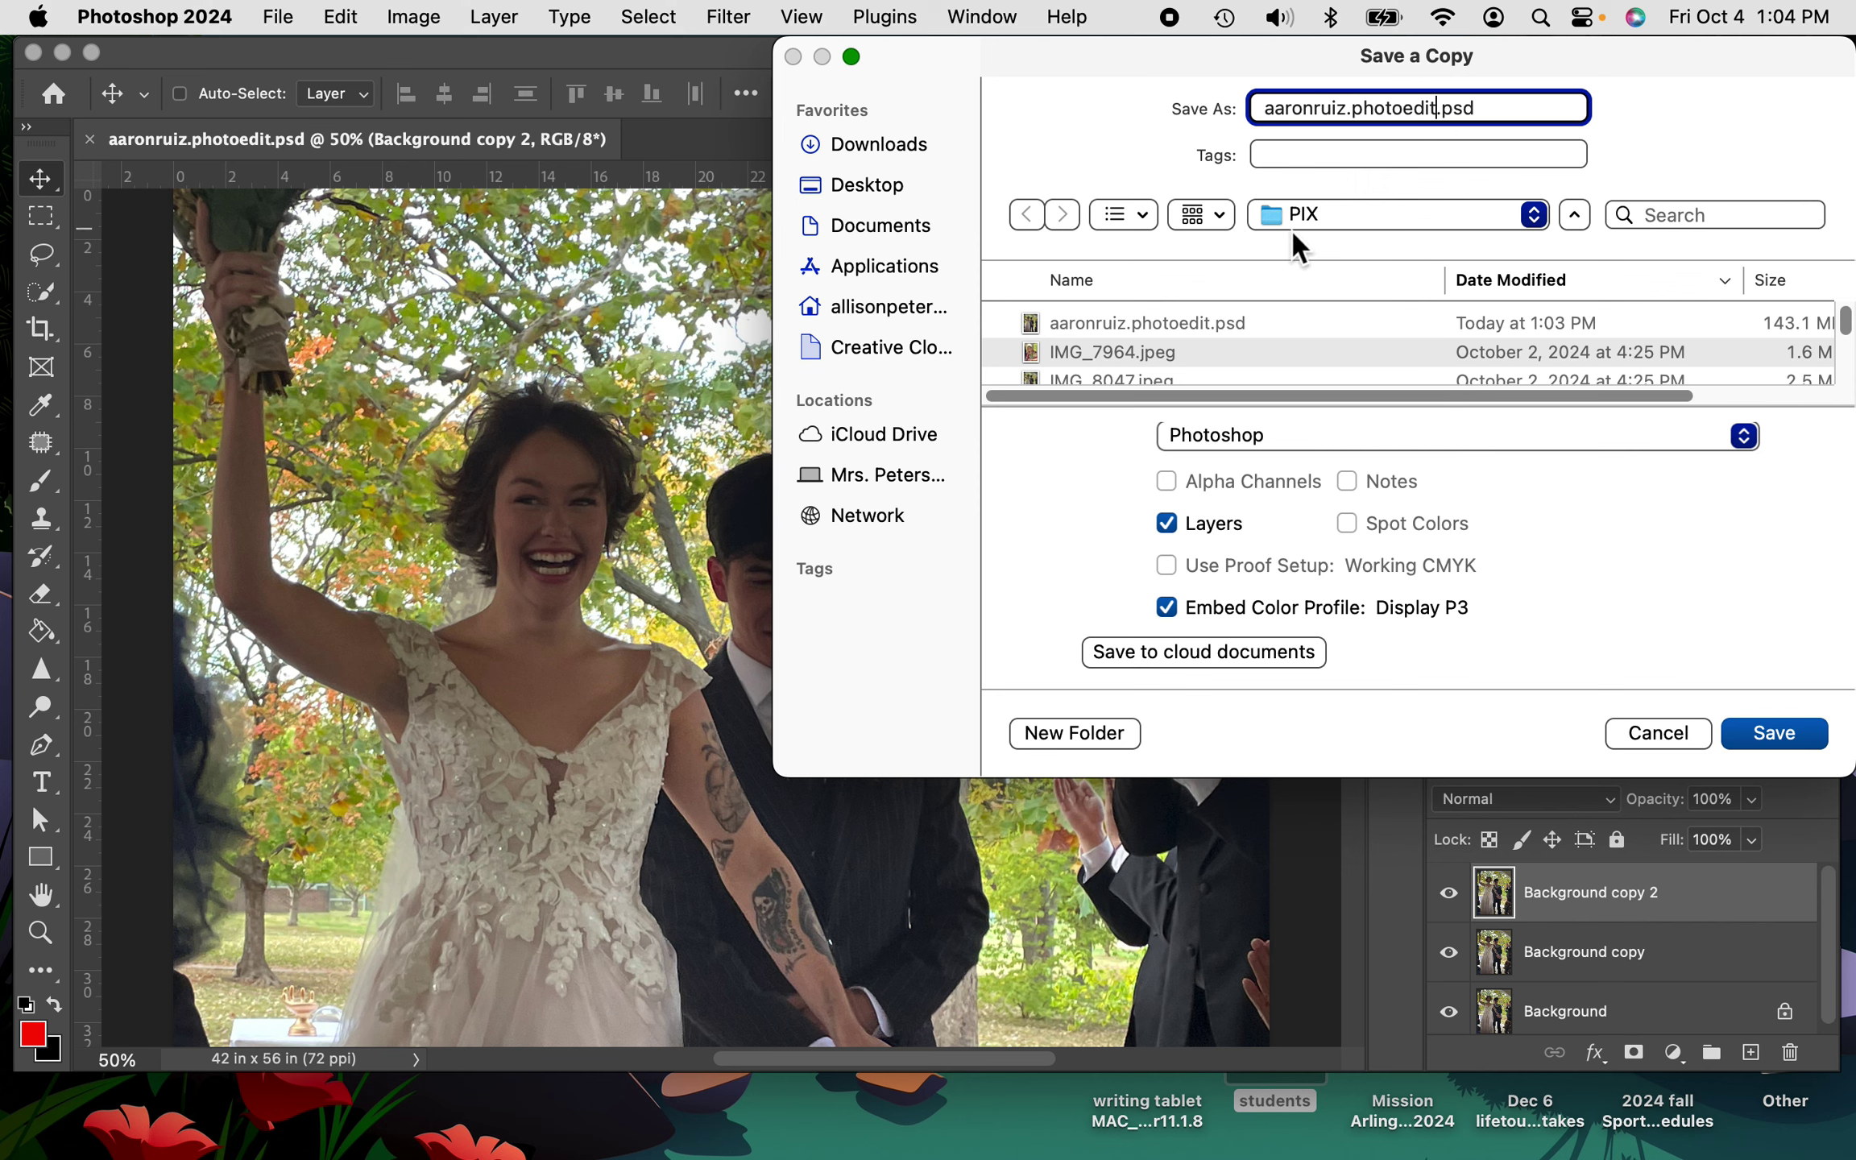
click(1428, 114)
text(2)
Save the .photoedit2.psd copy to PIX, confirm format options, and close the document.
click(1785, 733)
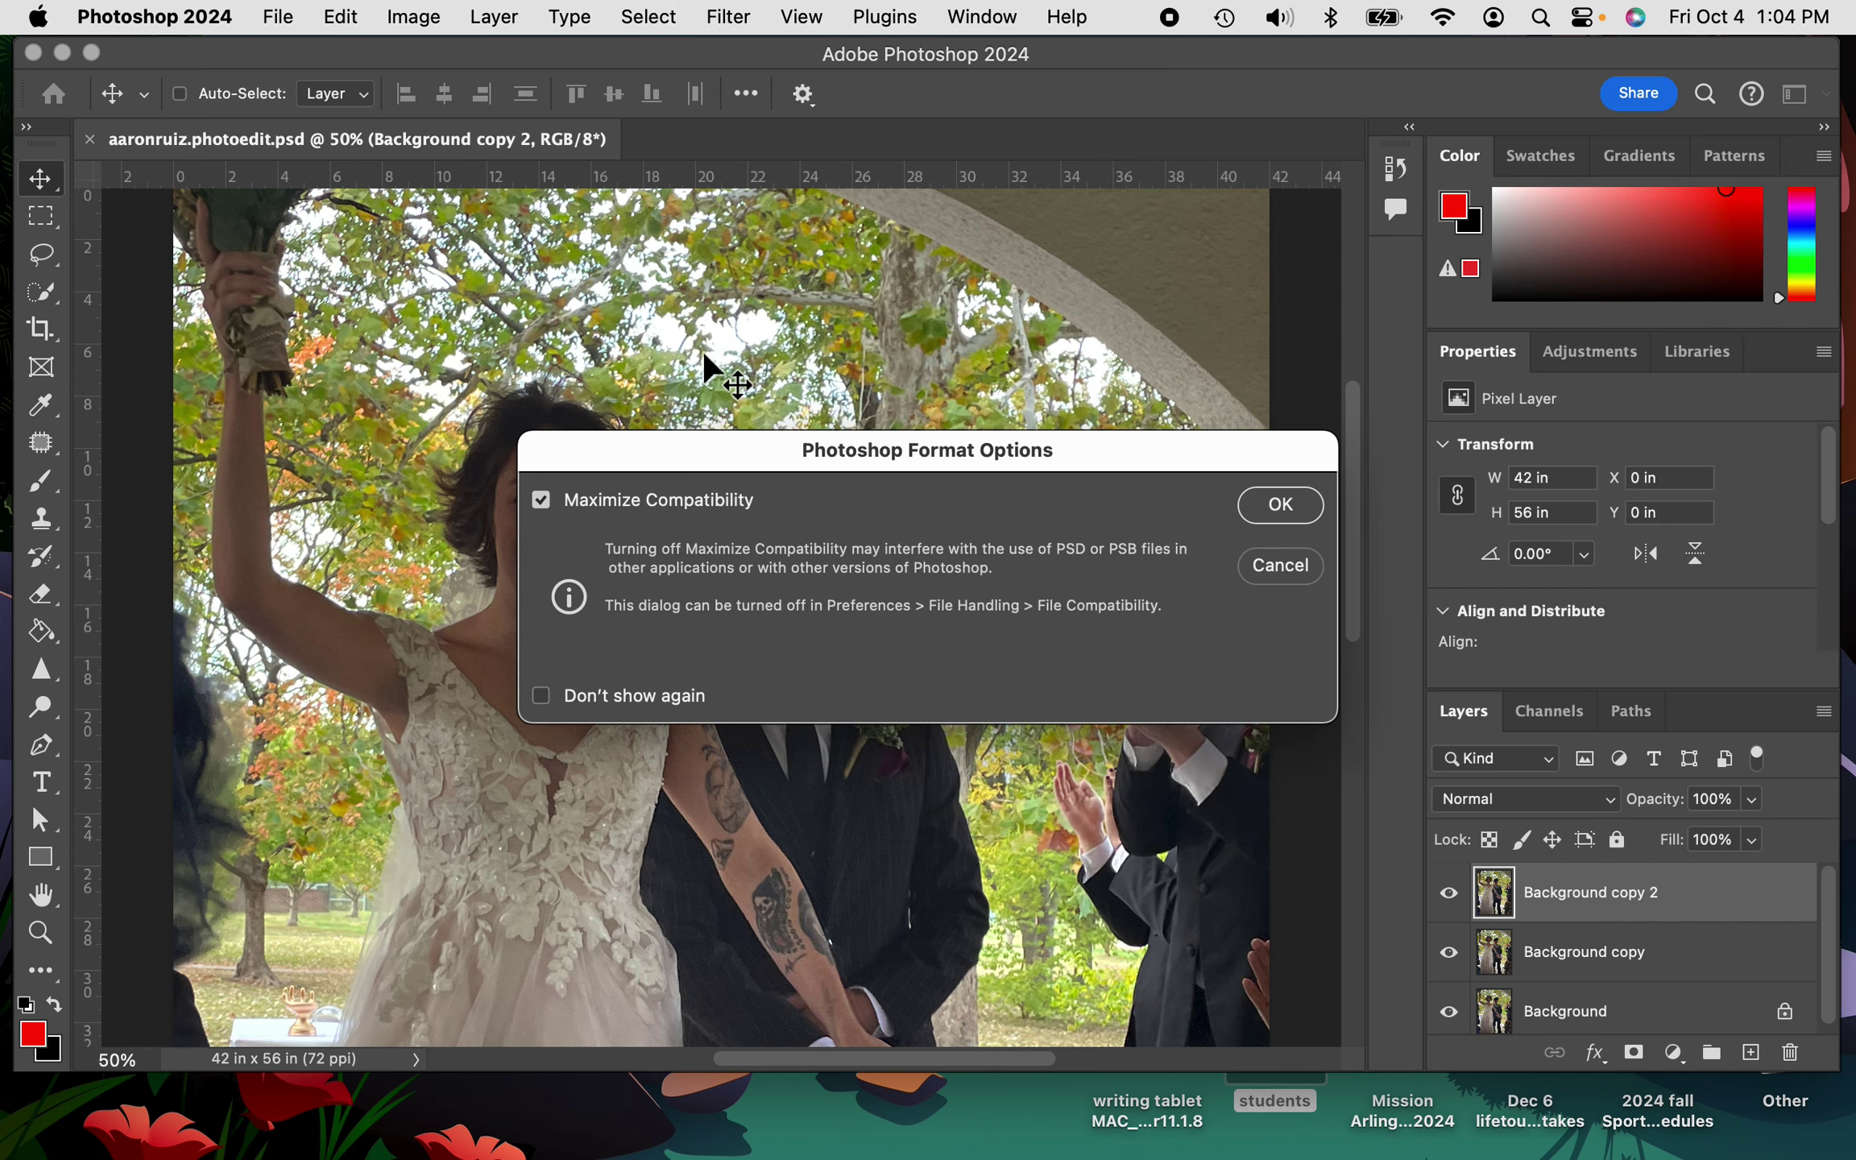
click(1281, 506)
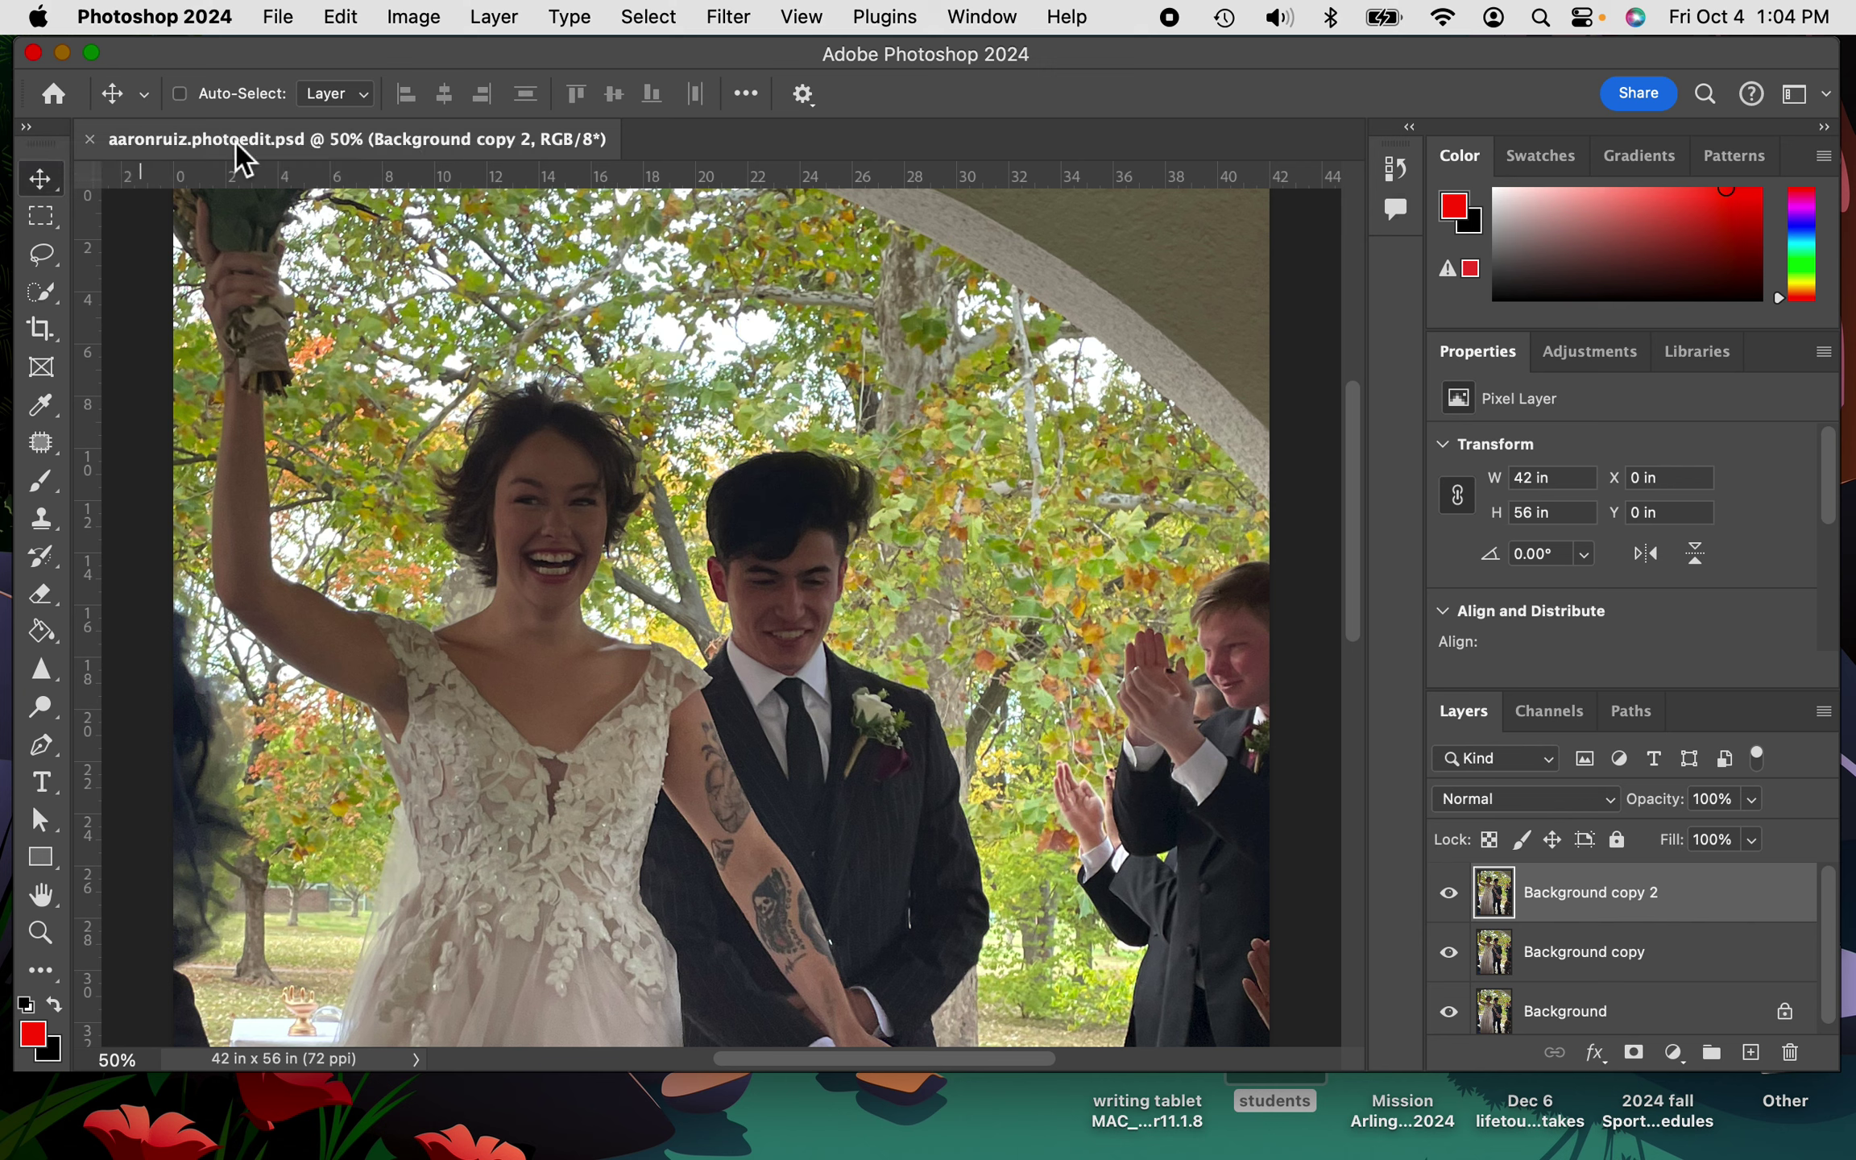
click(95, 141)
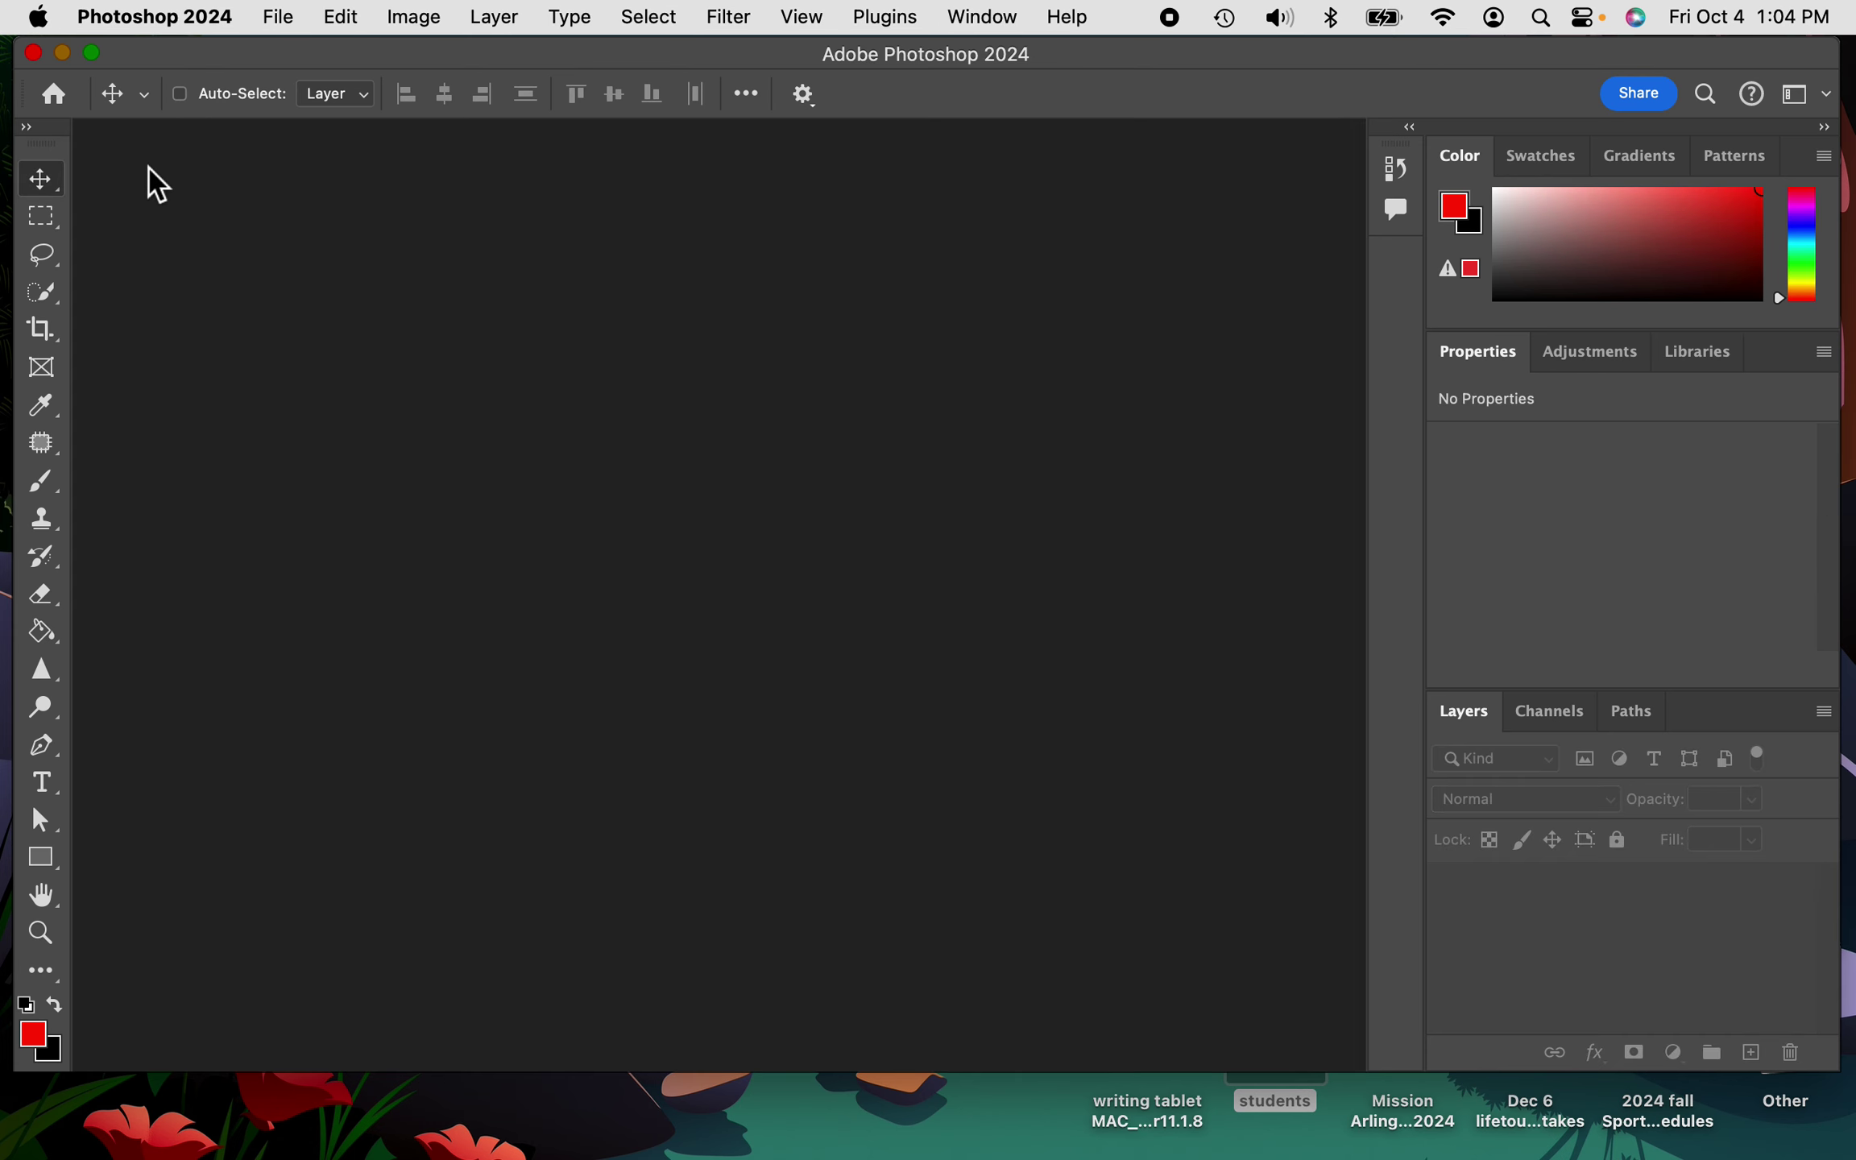
In the Open dialog, navigate Desktop > students > the student's folder > PIX.
click(277, 17)
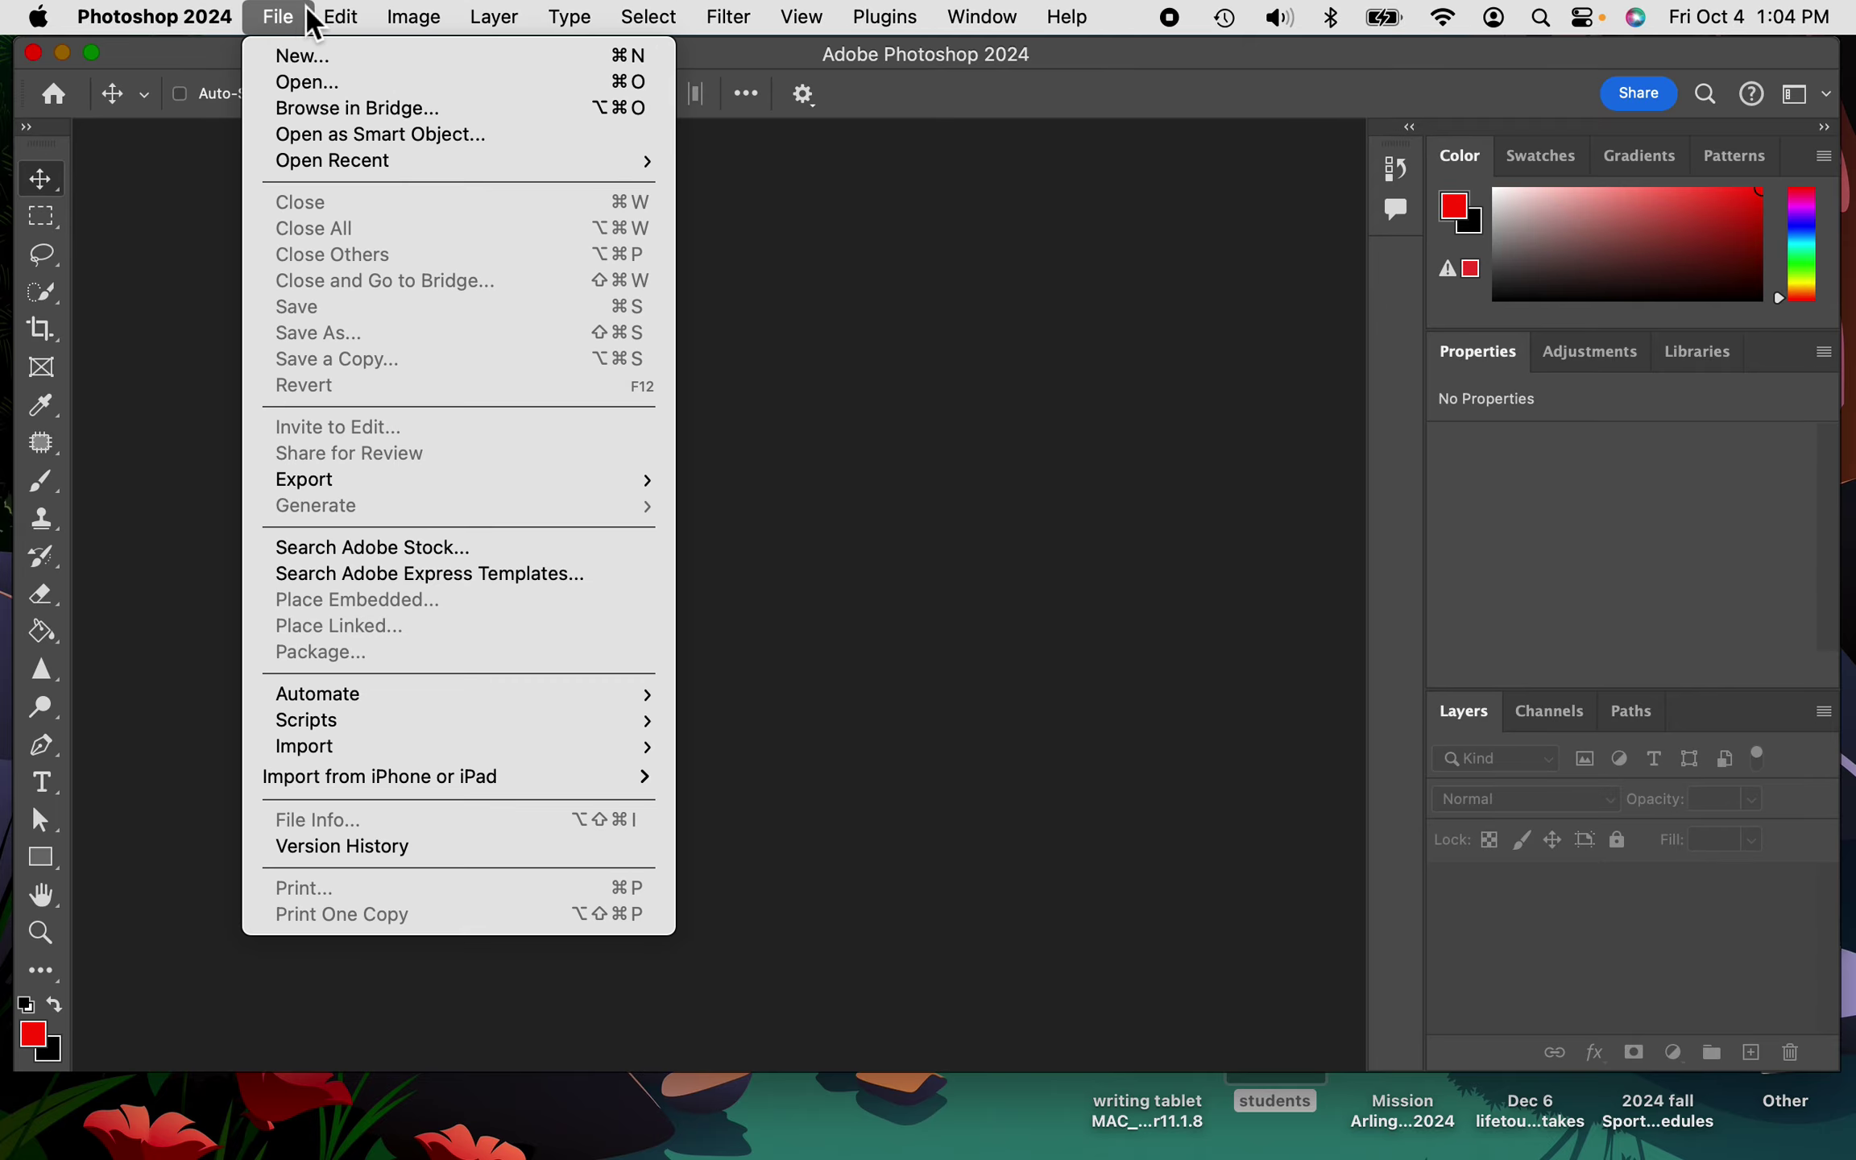
click(291, 81)
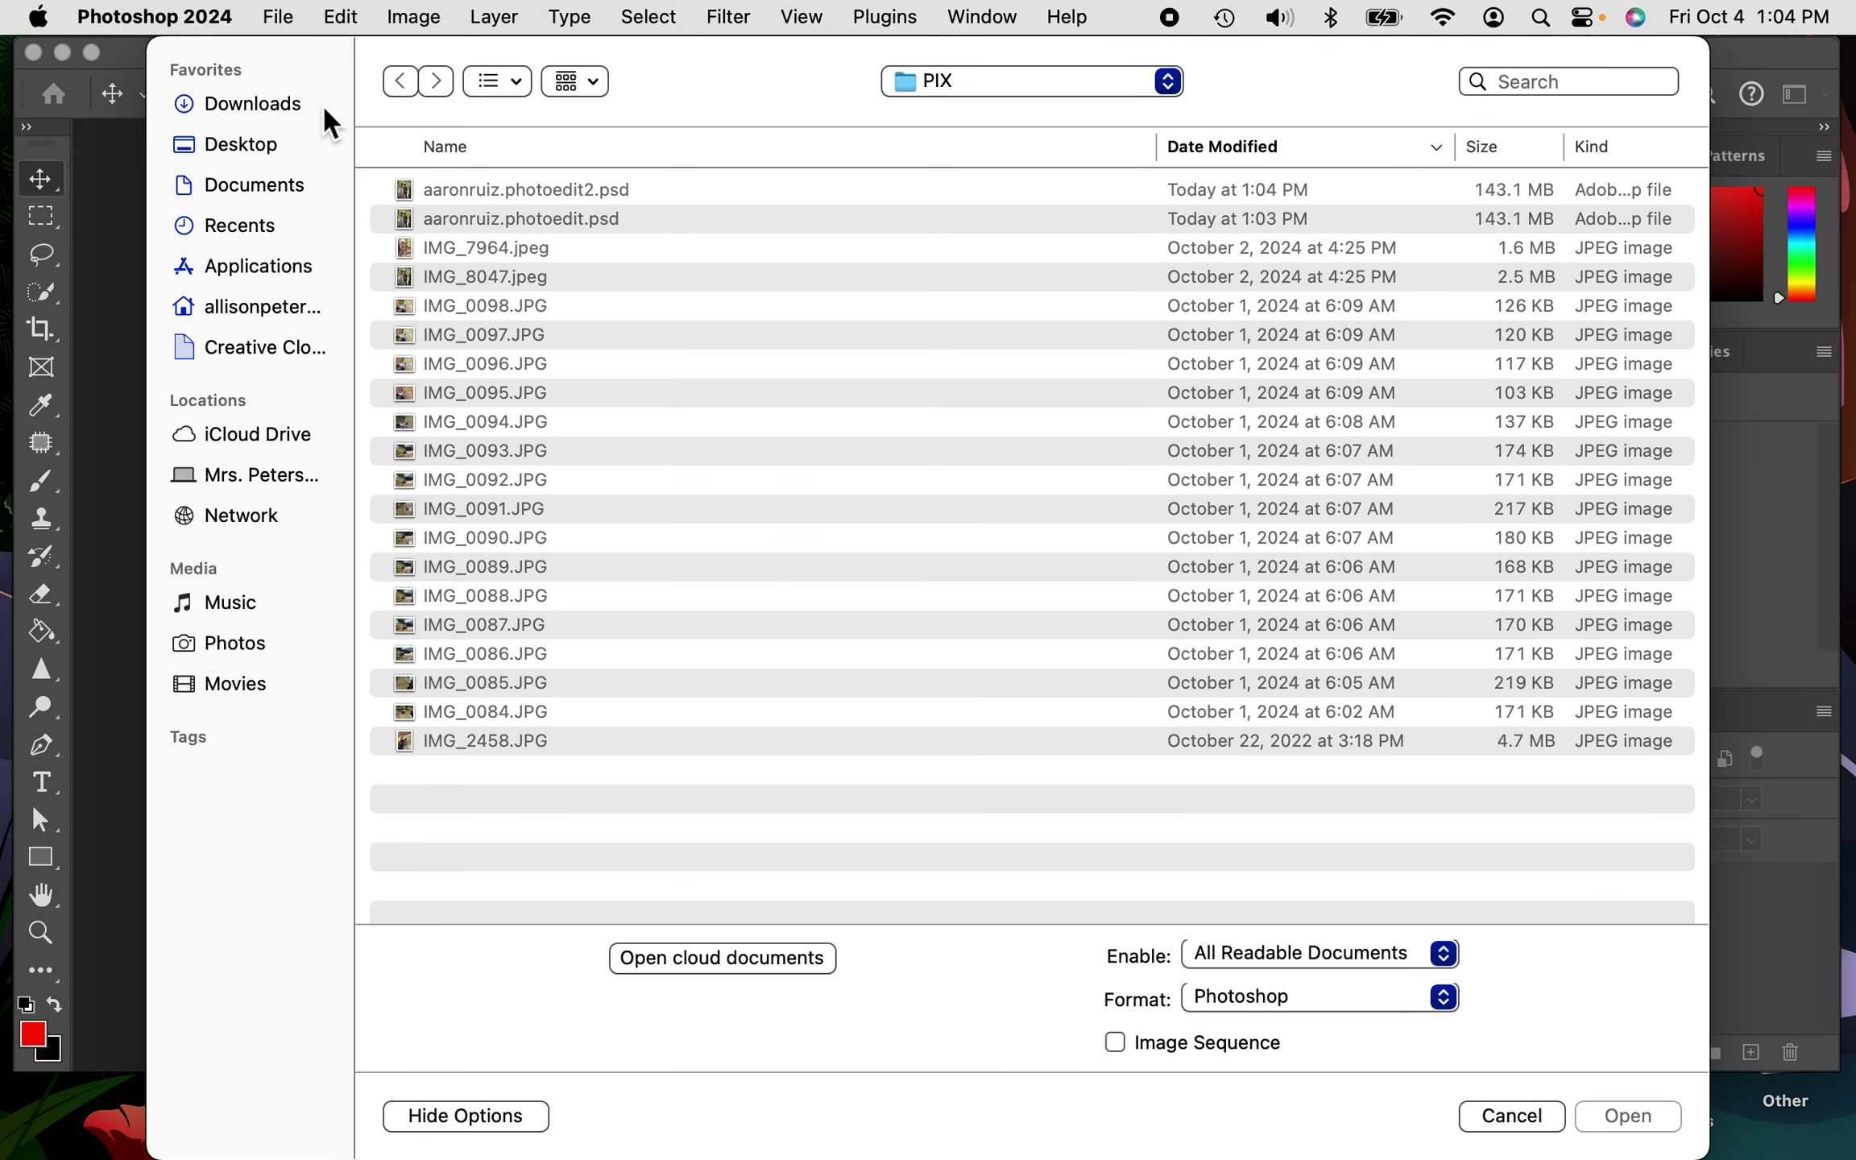
click(258, 145)
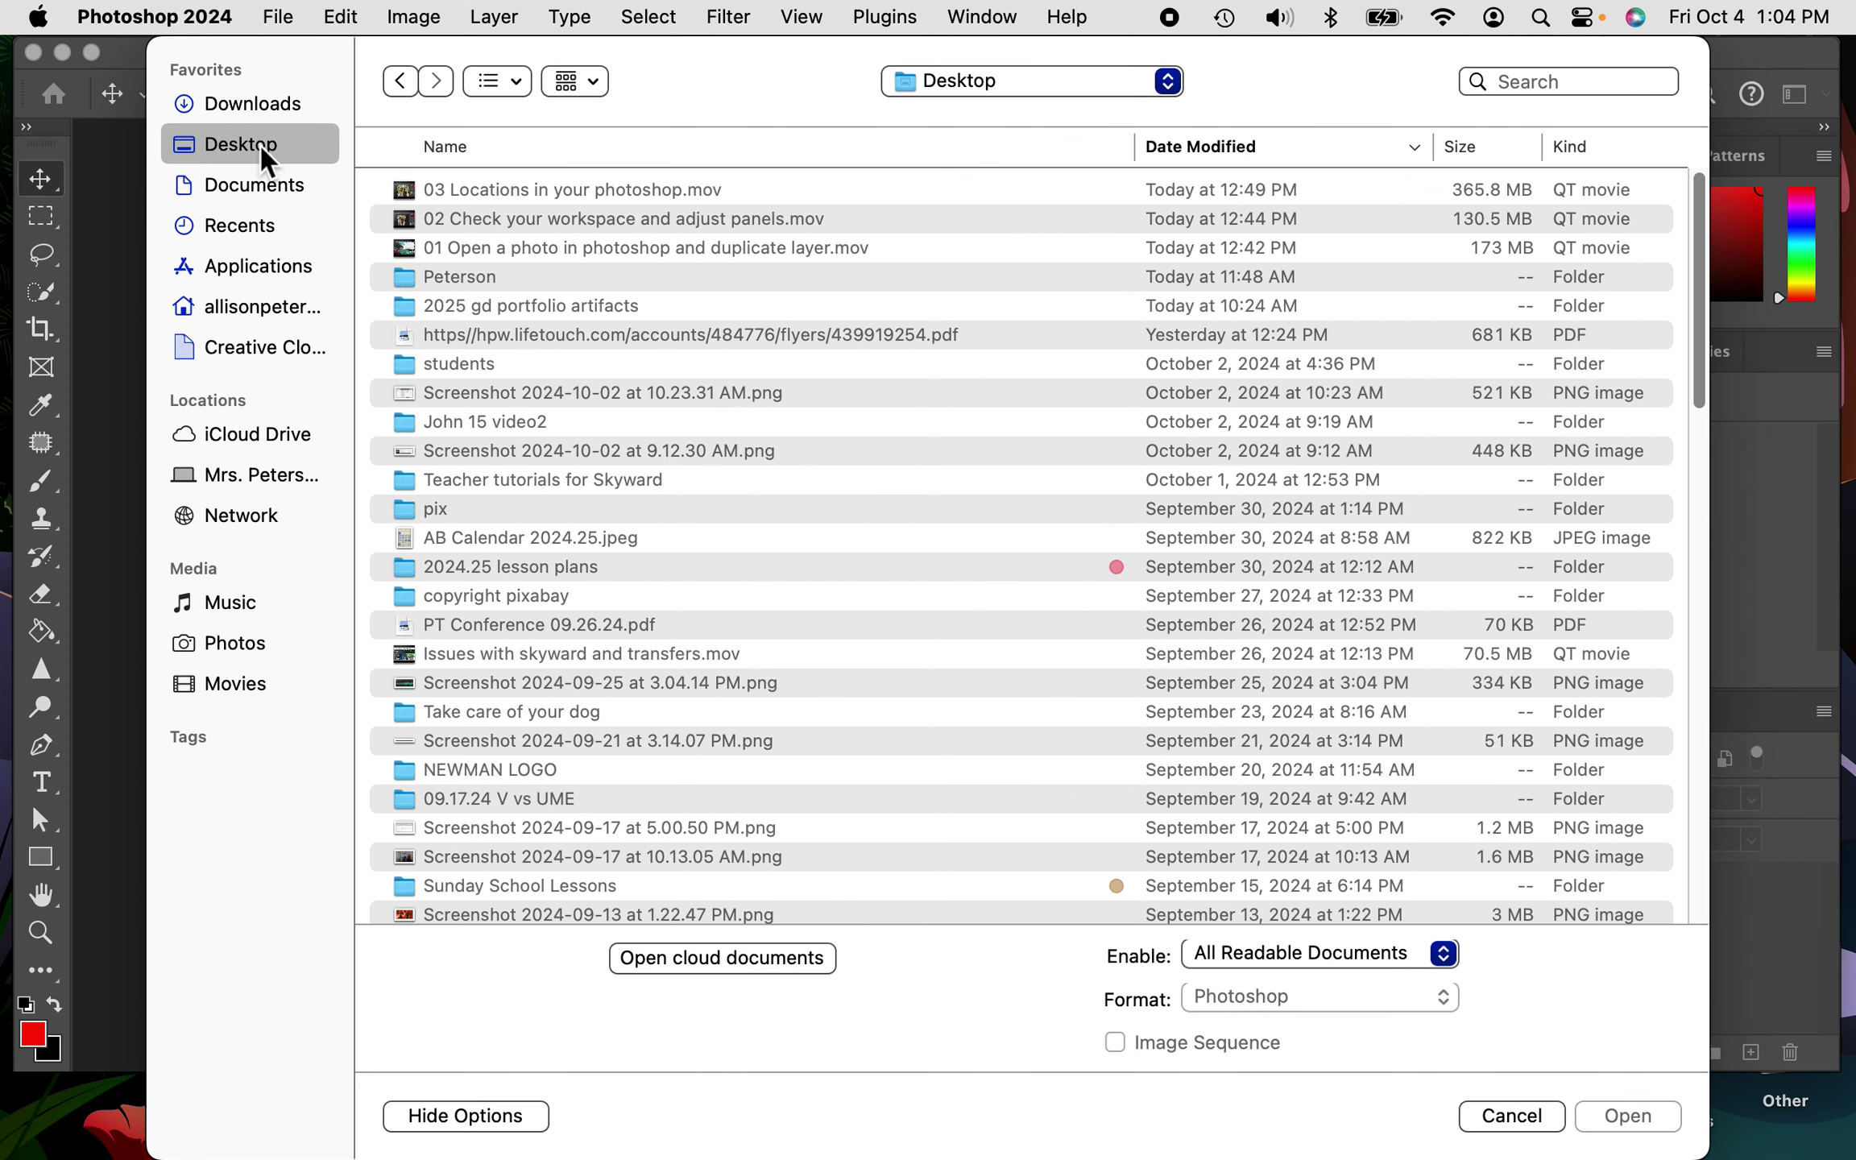
double_click(399, 365)
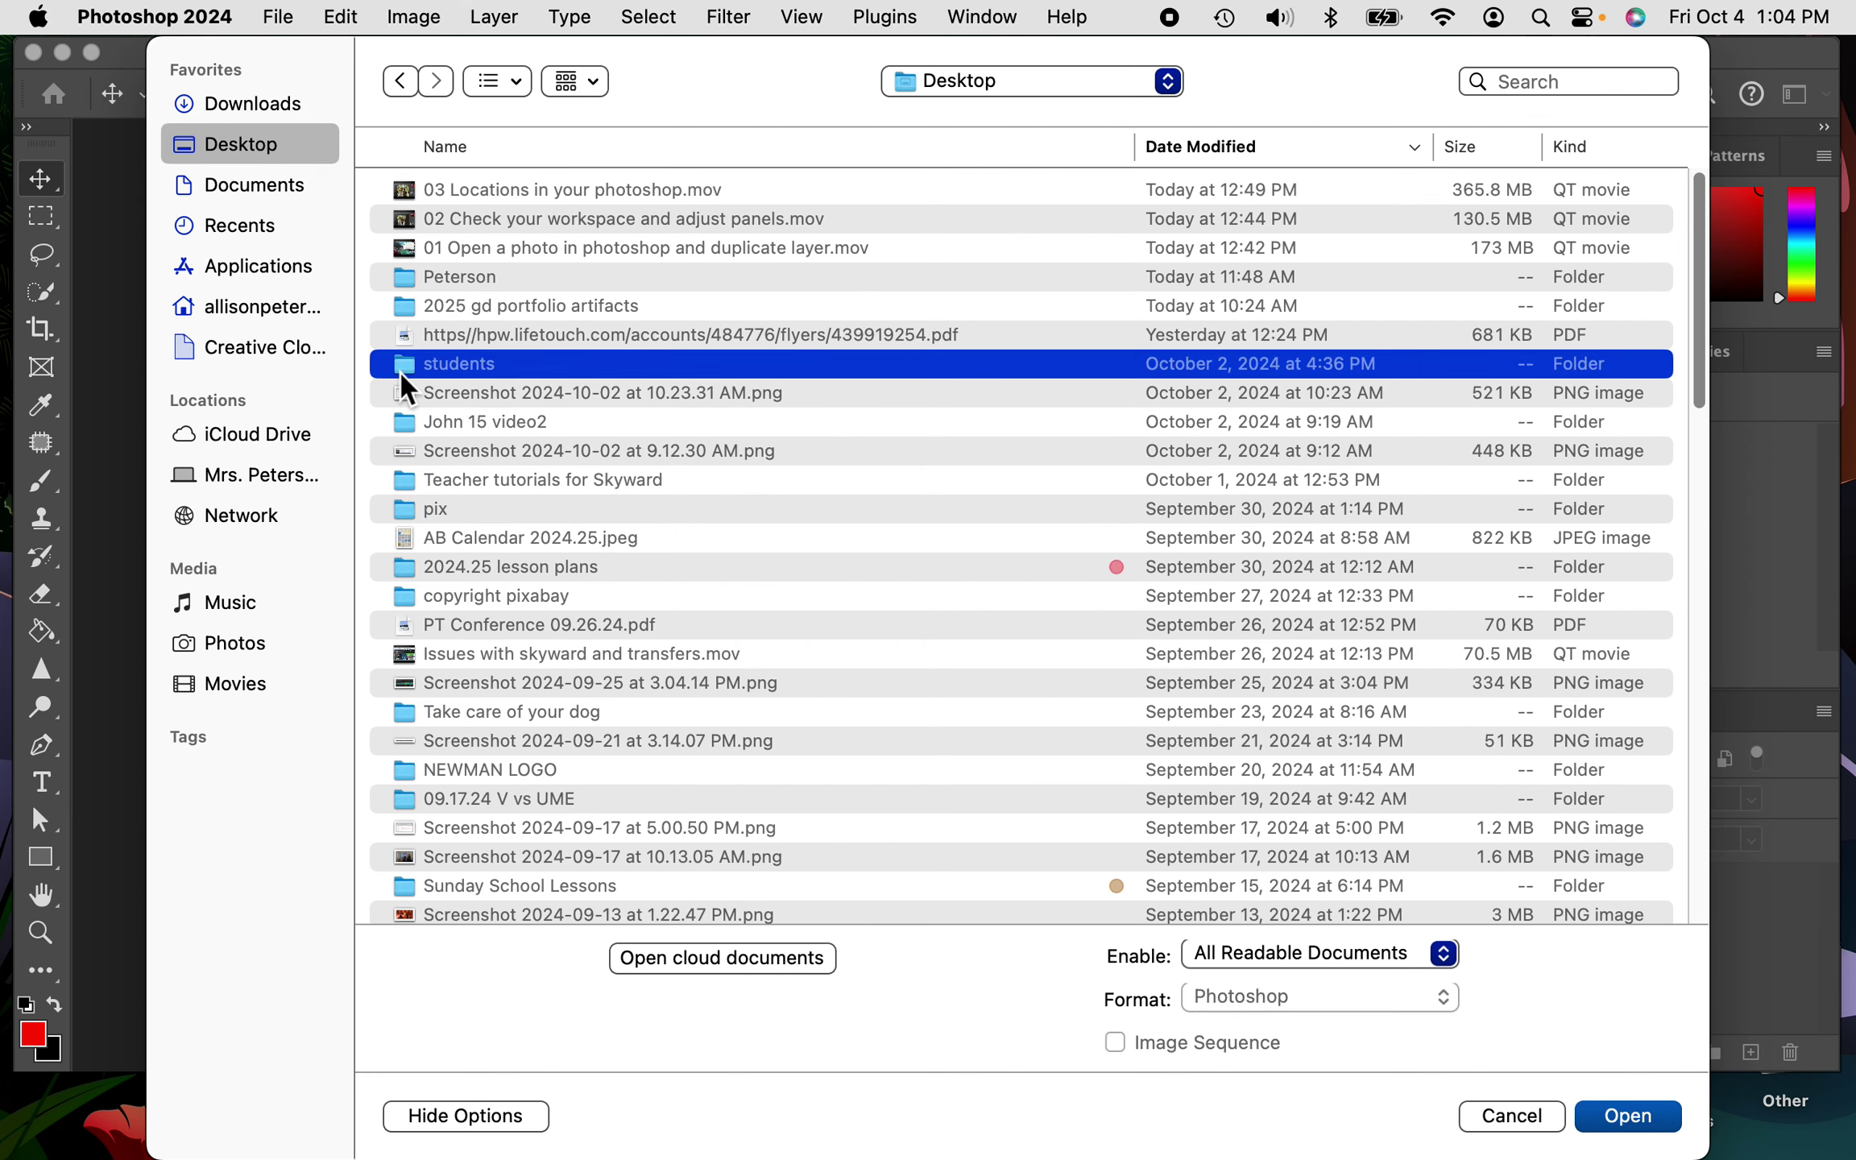
double_click(449, 189)
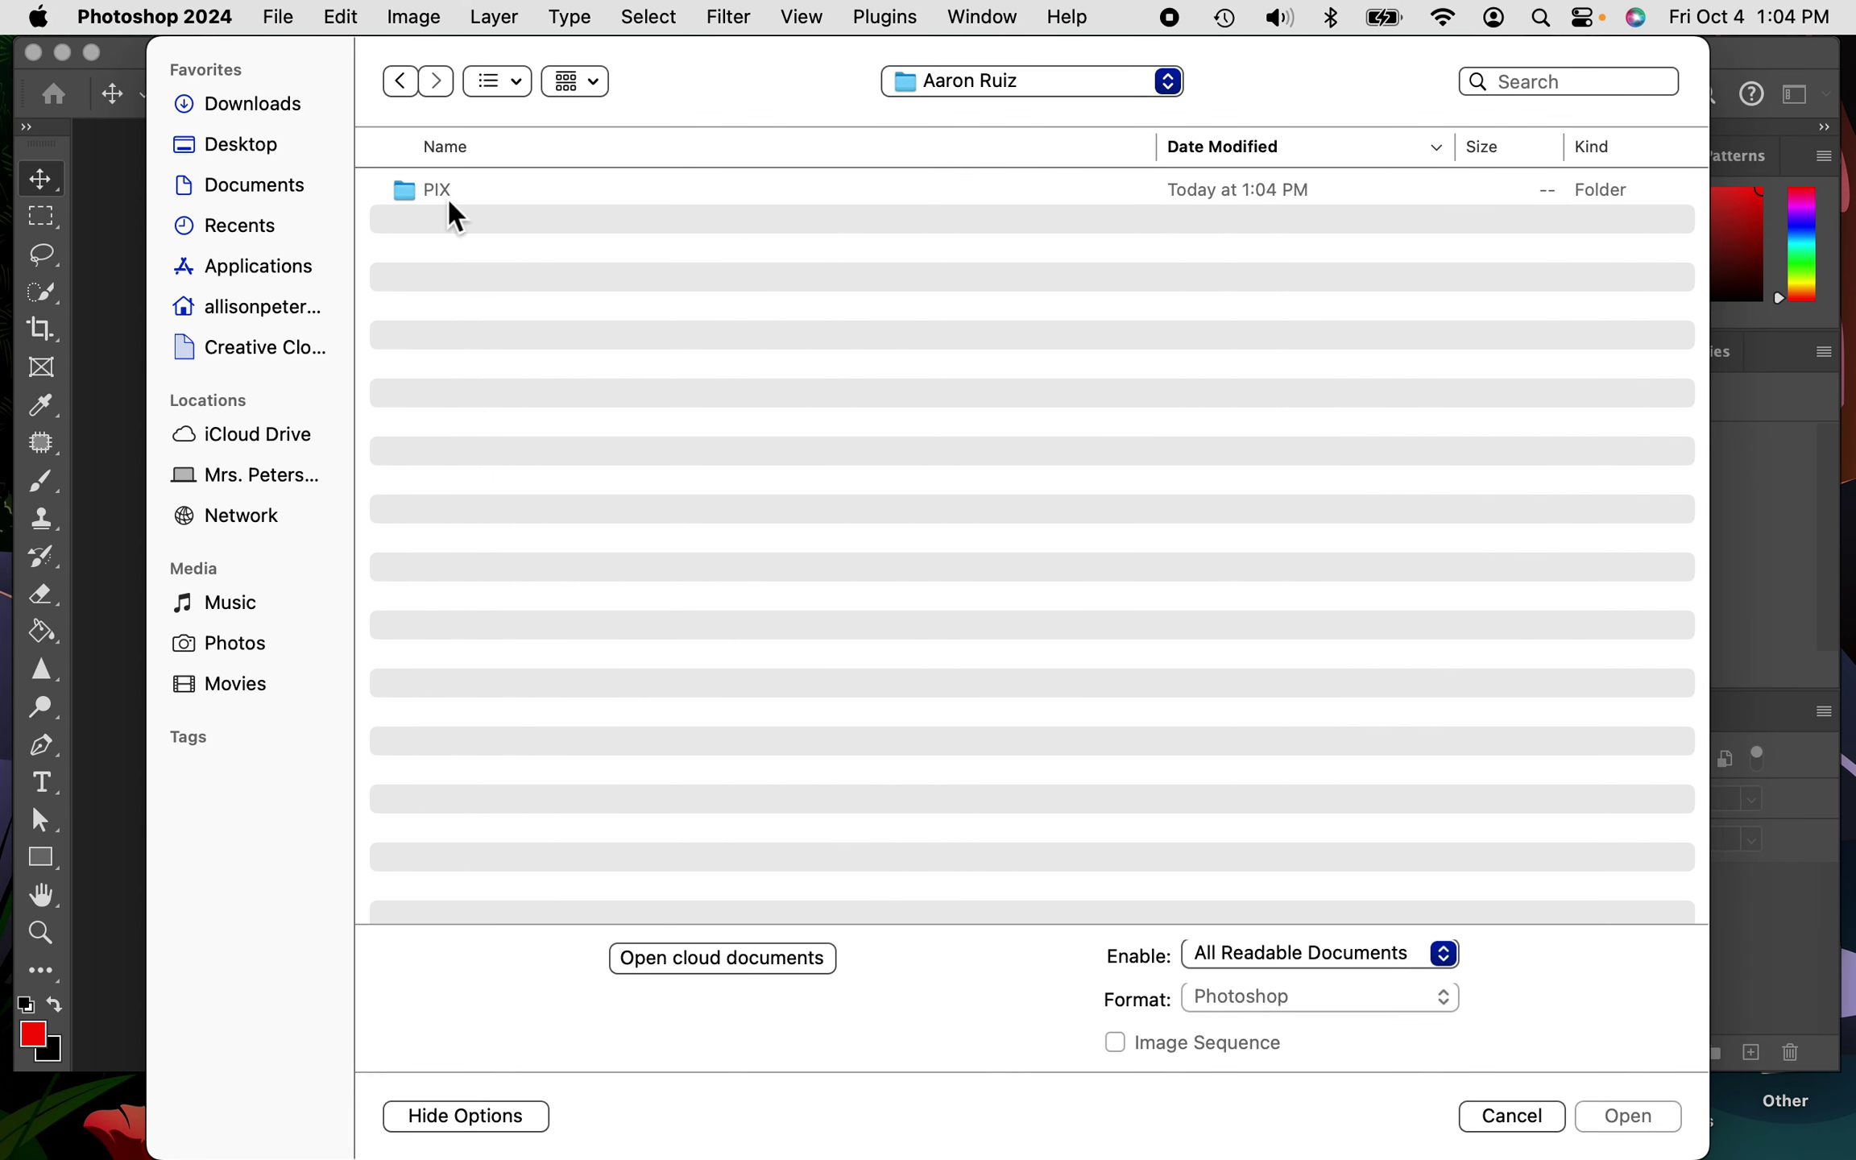
double_click(446, 192)
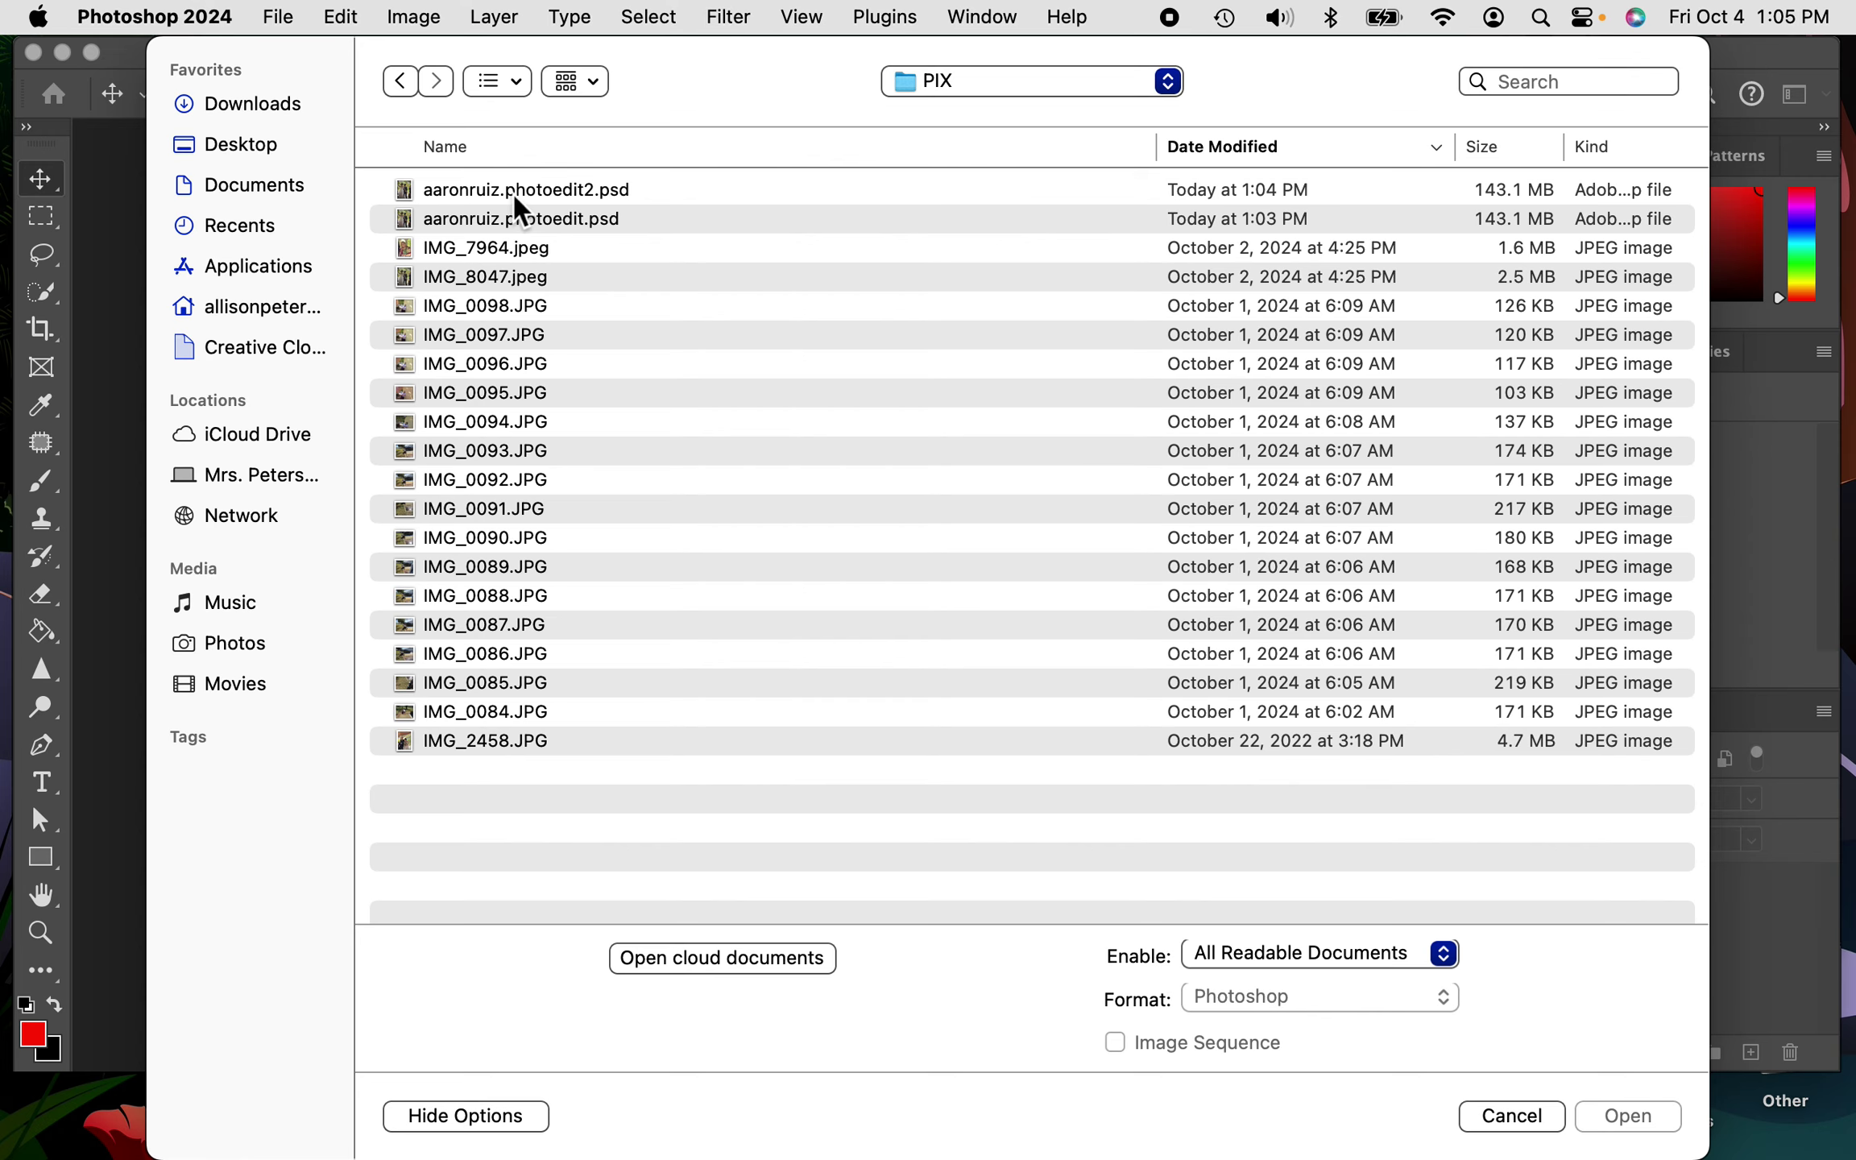
Select the .photoedit2.psd file in PIX and open it.
click(513, 194)
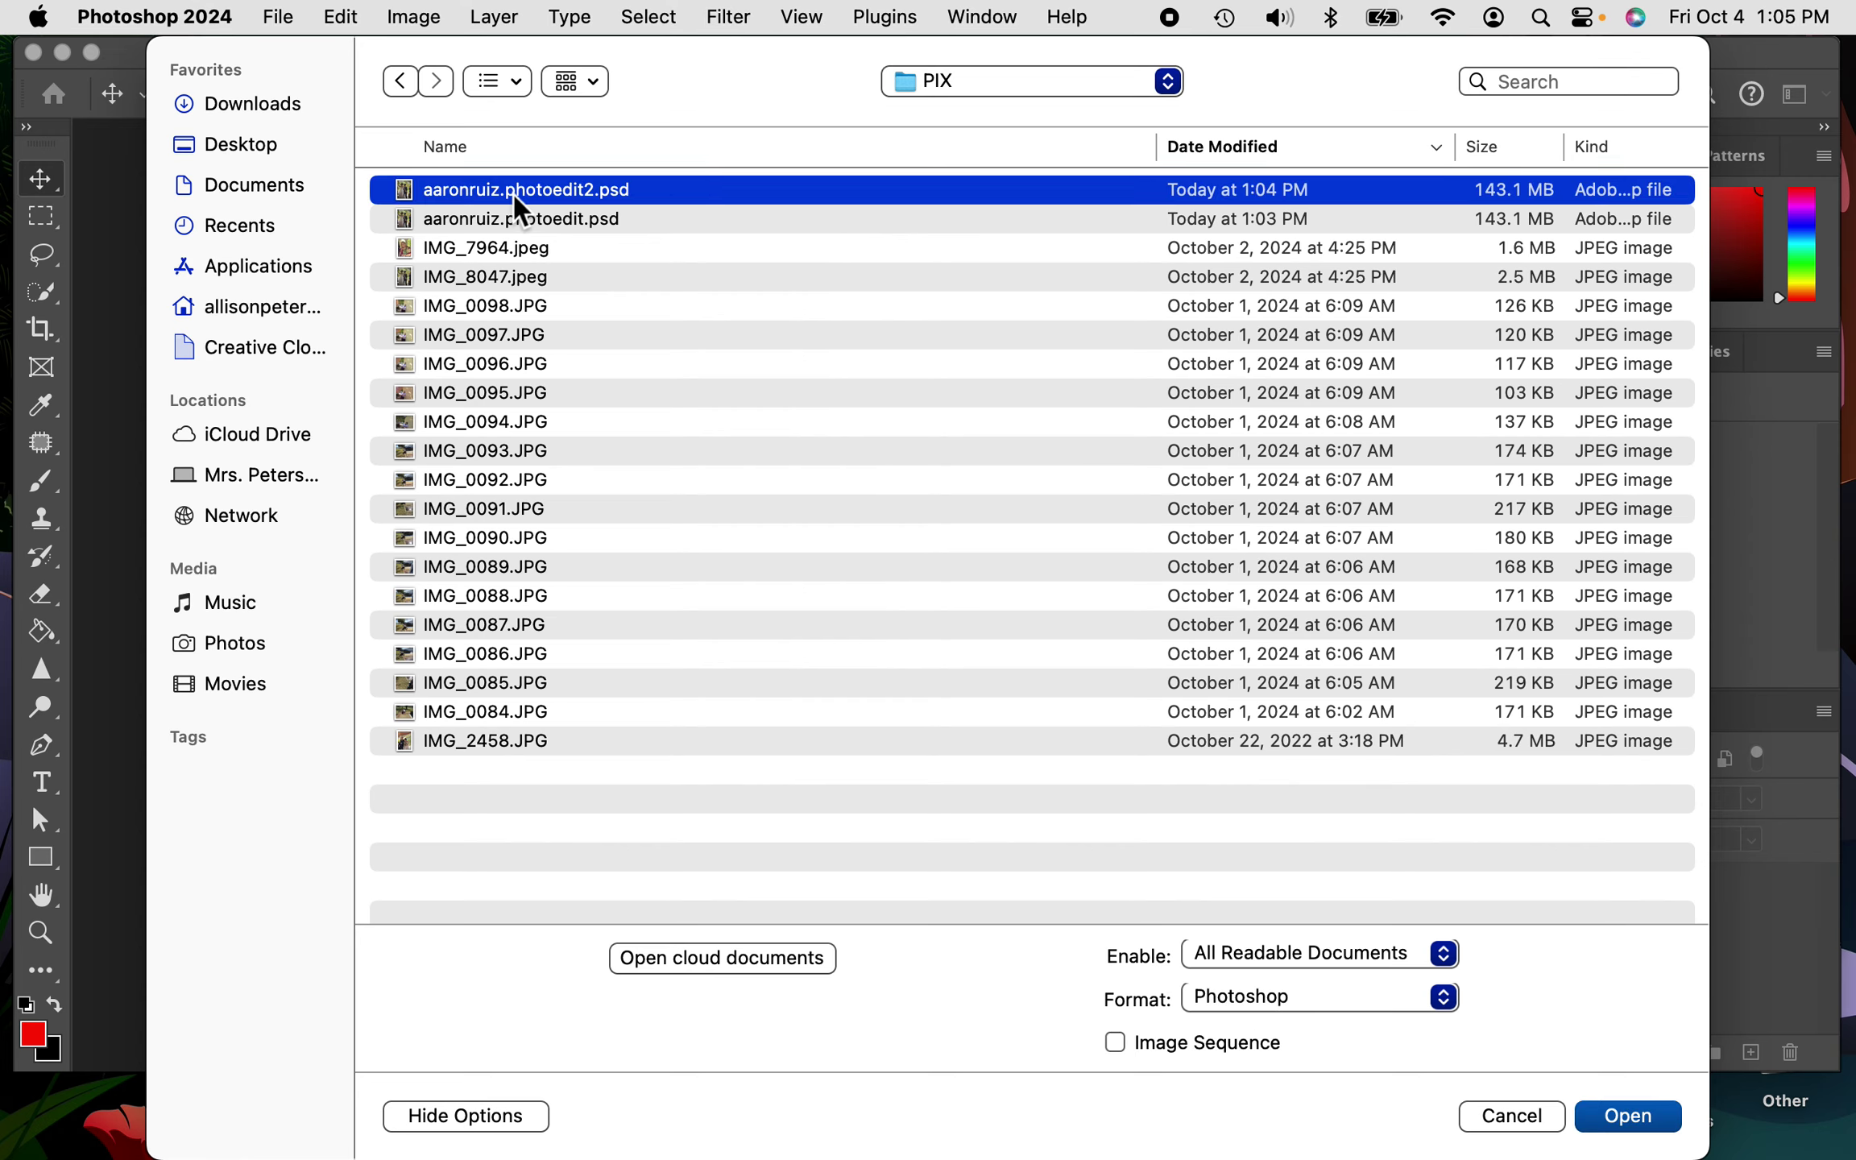
click(1635, 1116)
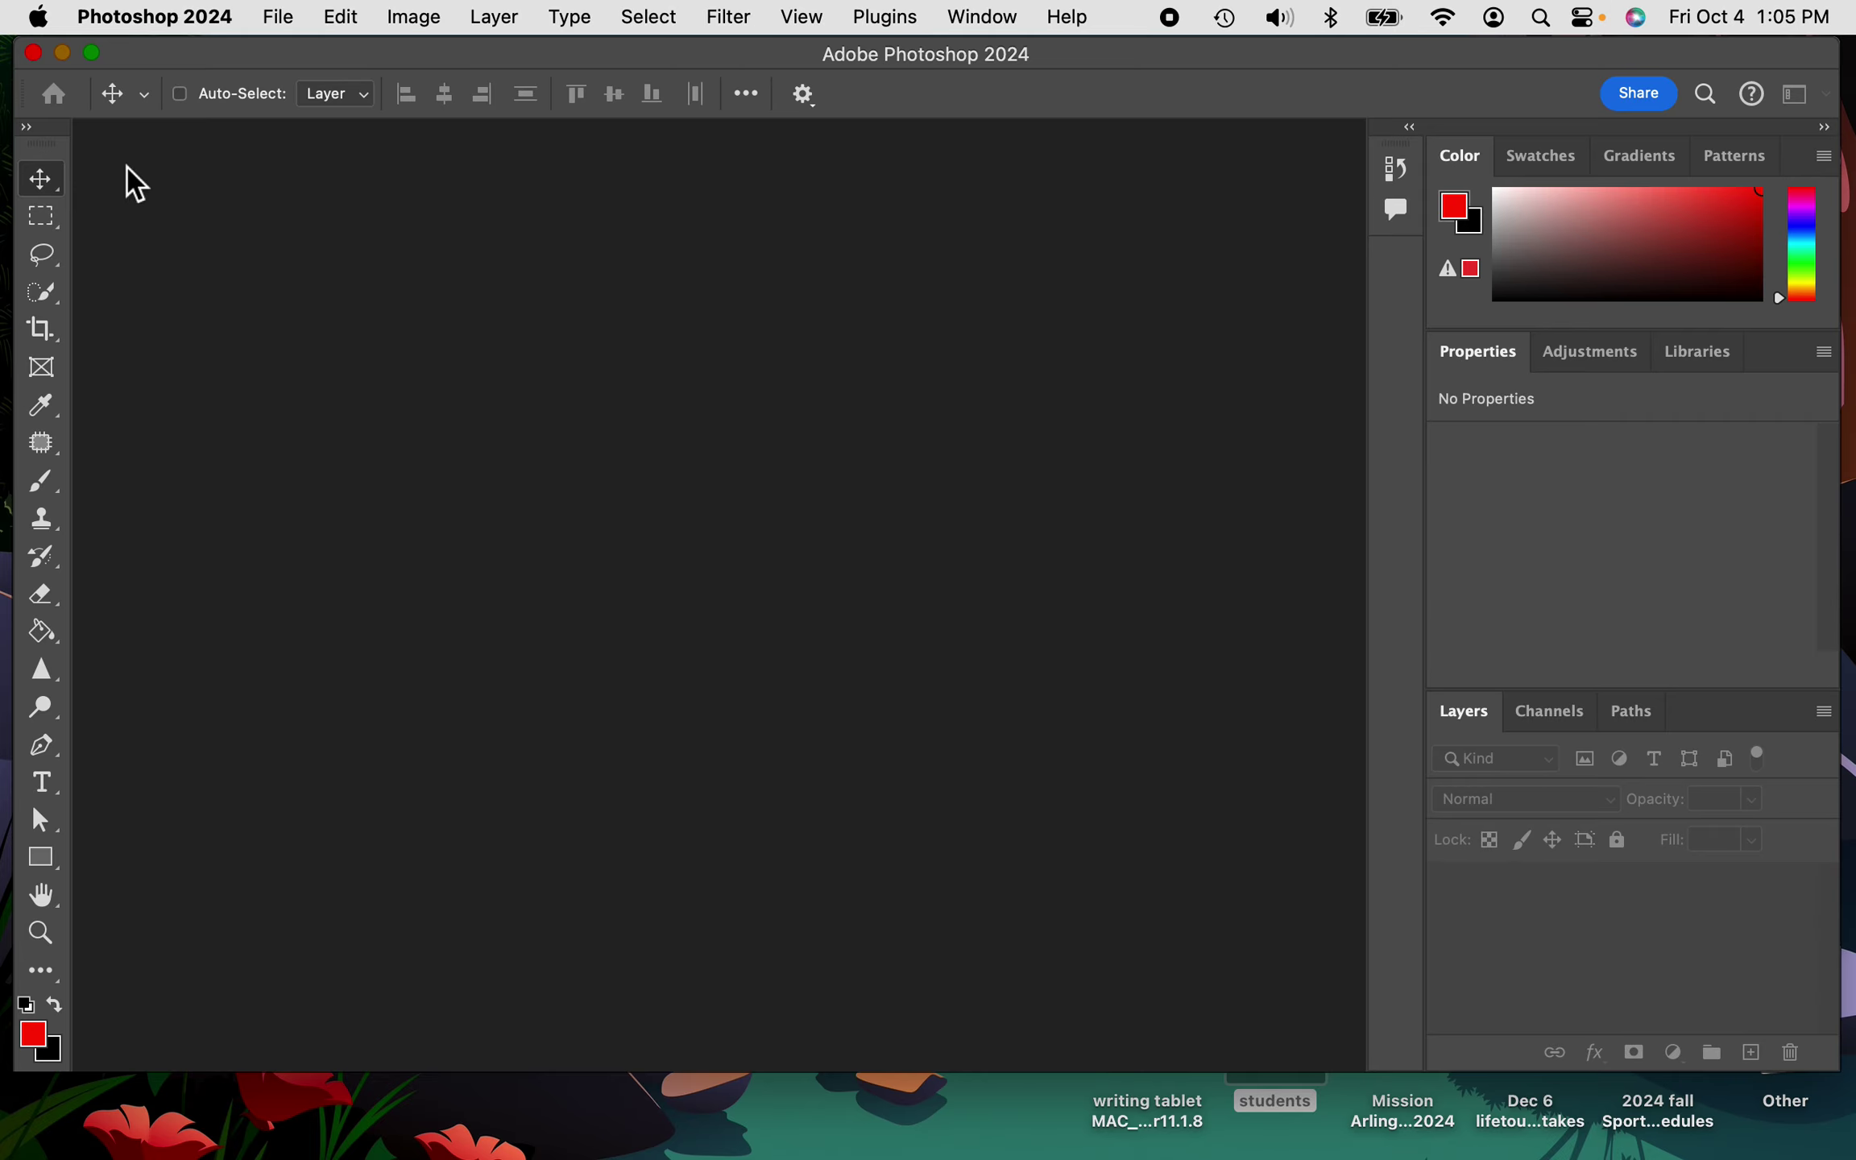